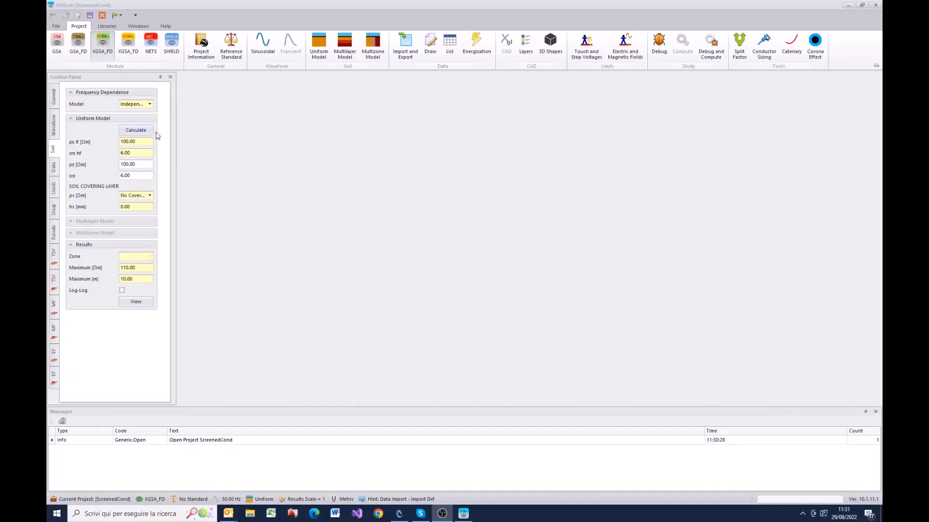
Step: Open the Screened Conductors library and fit the Type column to its contents
{"action": "left_click", "coordinate": [56, 127]}
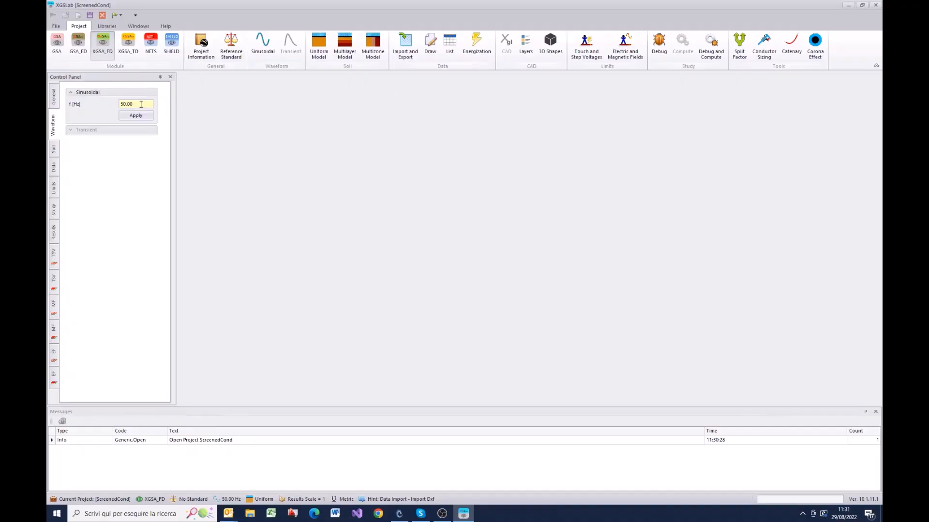
{"action": "left_click", "coordinate": [109, 29]}
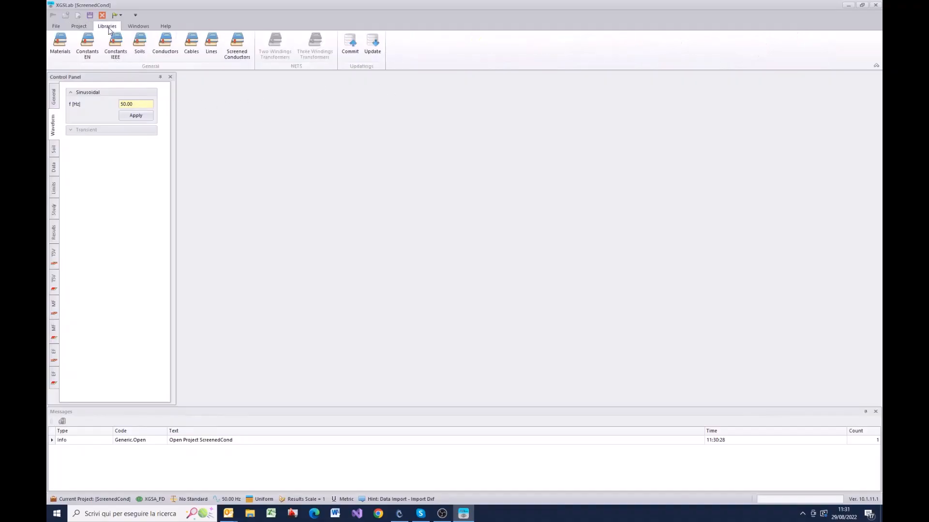
{"action": "left_click", "coordinate": [241, 51]}
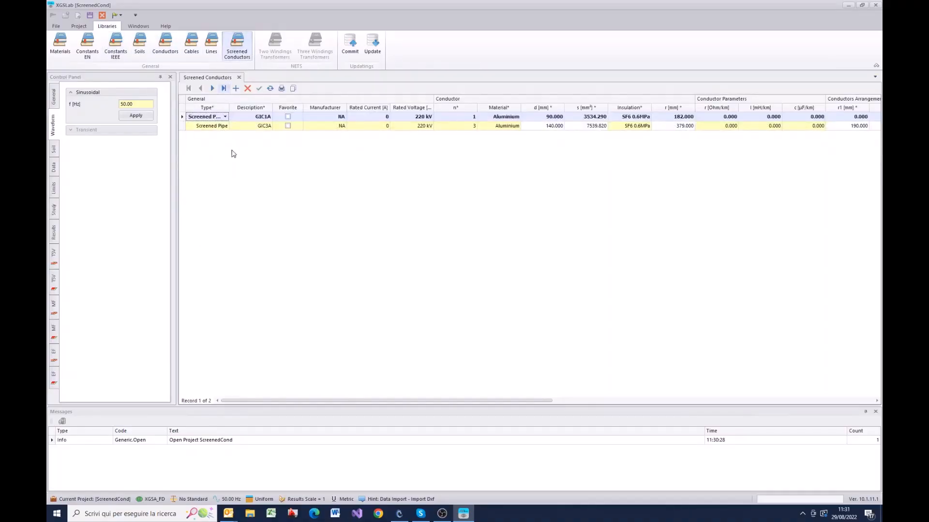
{"action": "double_click", "coordinate": [228, 107]}
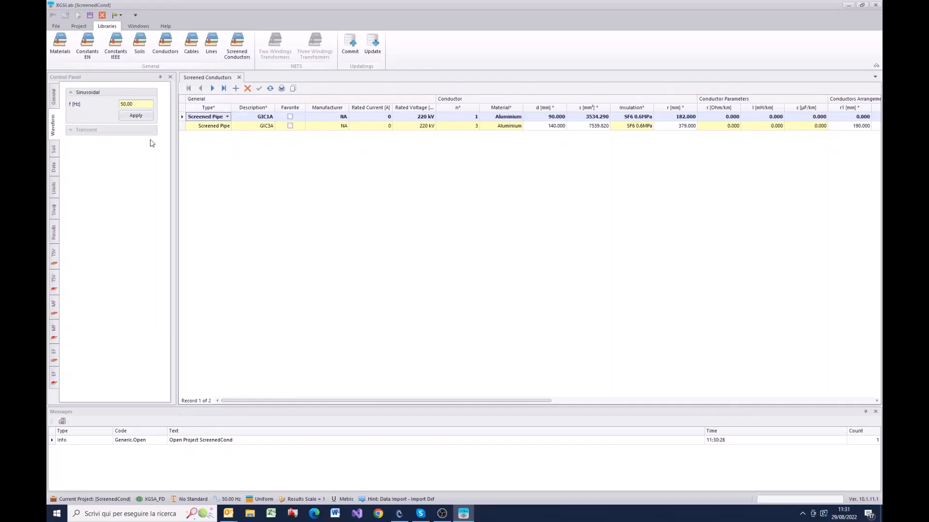
Step: Open the GIC1A record in the conductor editor and expand its phase conductor and screen parameters
{"action": "right_click", "coordinate": [183, 119]}
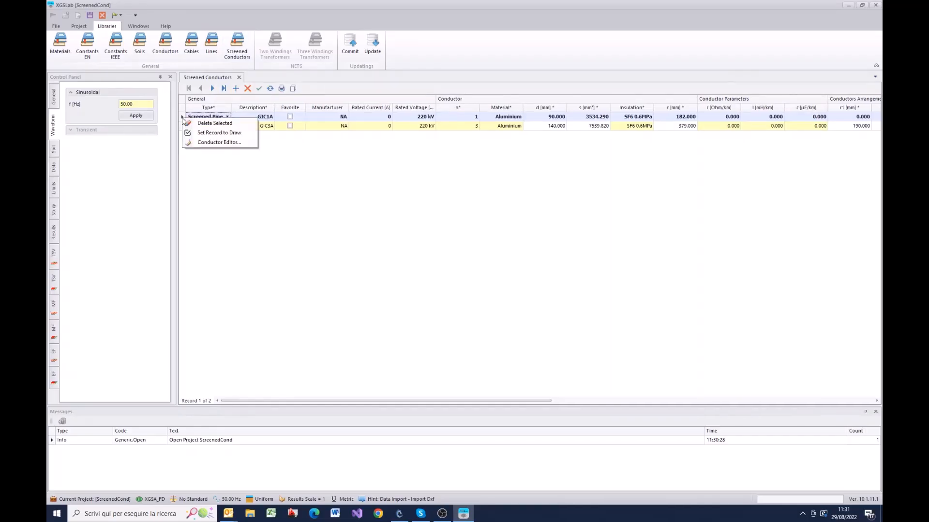
{"action": "left_click", "coordinate": [207, 143]}
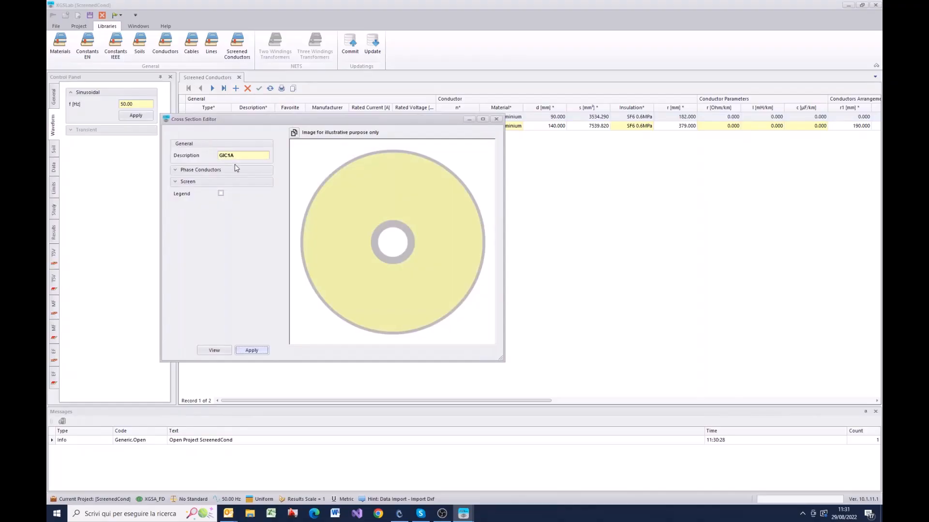
{"action": "left_click", "coordinate": [175, 171]}
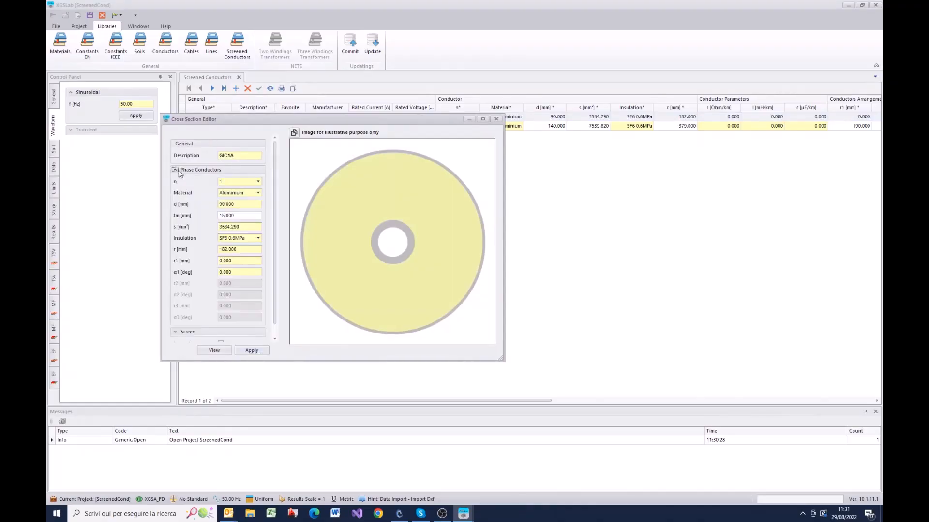
{"action": "scroll", "coordinate": [279, 282], "scroll_direction": "down", "scroll_amount": 1}
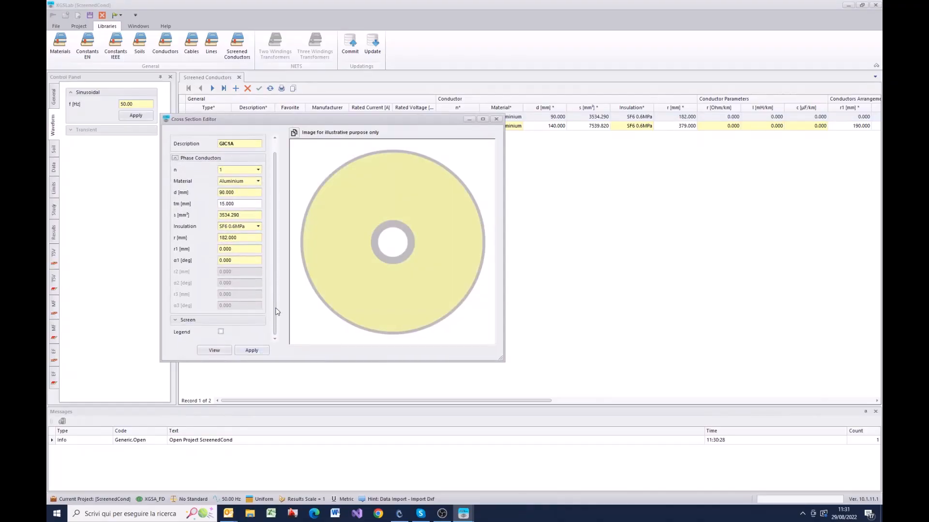
{"action": "left_click", "coordinate": [176, 320]}
{"action": "scroll", "coordinate": [189, 307], "scroll_direction": "down", "scroll_amount": 5}
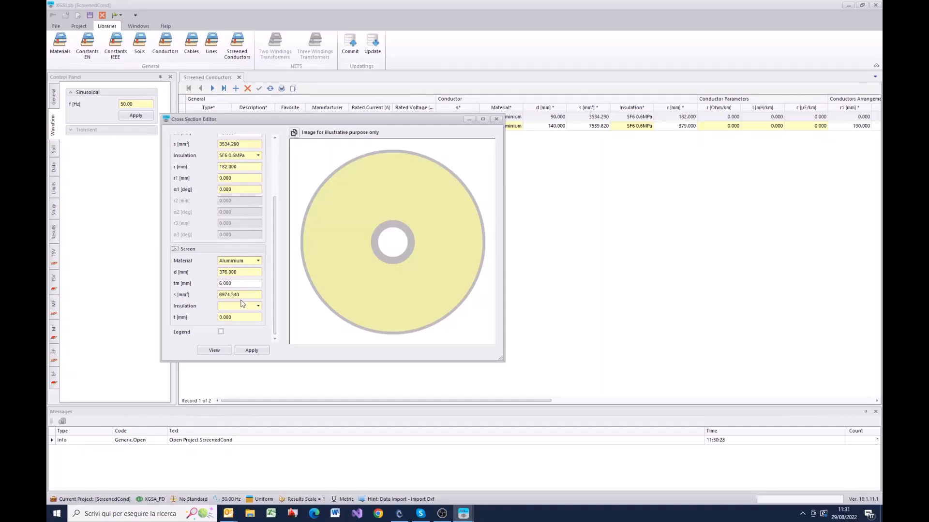
Step: Show the dimension legend on the GIC1A cross-section, review its parameters, and close the editor
{"action": "left_click", "coordinate": [222, 332]}
{"action": "left_click", "coordinate": [213, 351]}
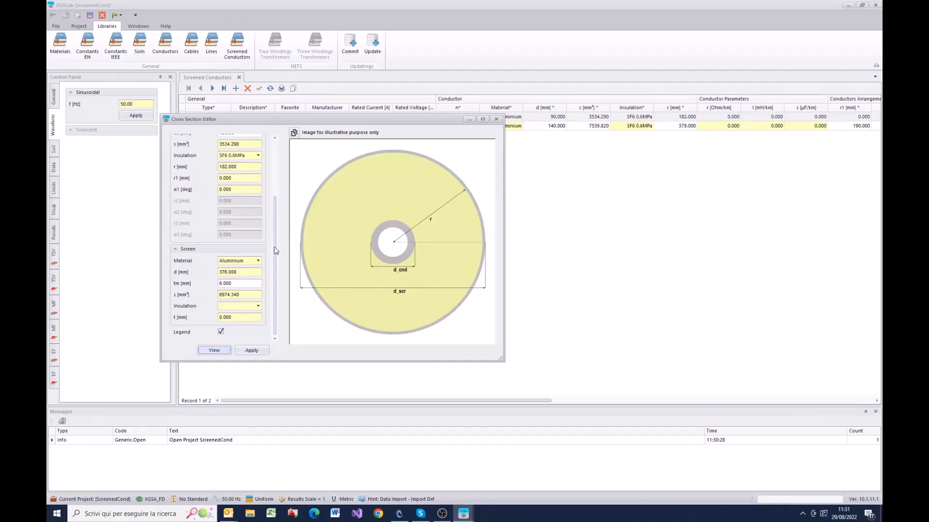
{"action": "scroll", "coordinate": [276, 251], "scroll_direction": "up", "scroll_amount": 5}
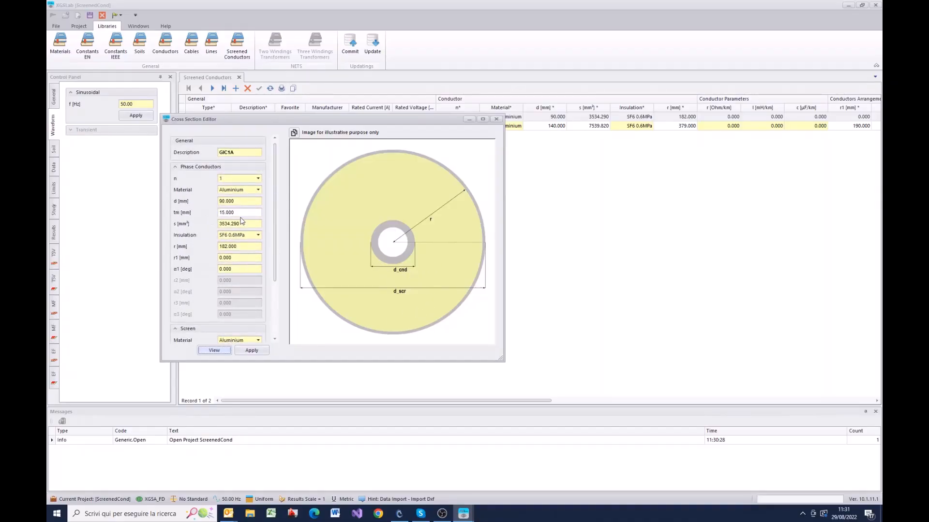
{"action": "left_click", "coordinate": [496, 120]}
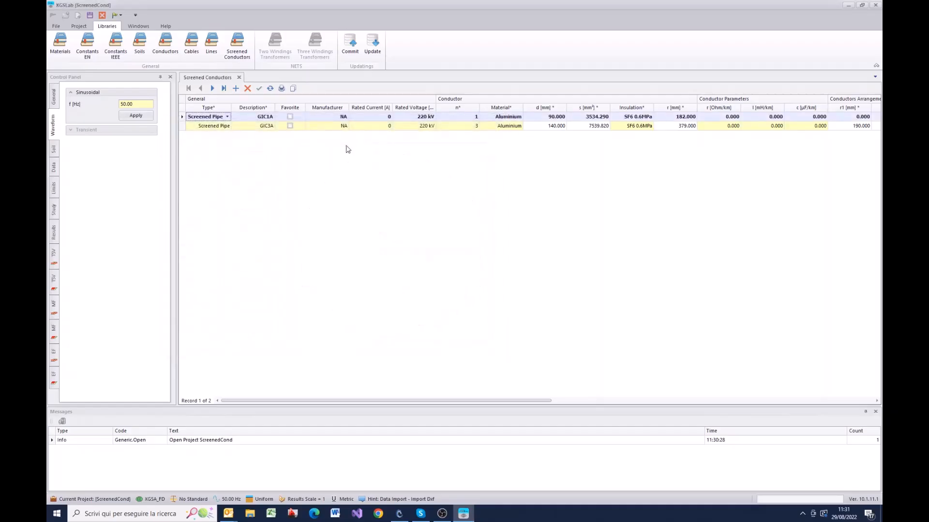
Step: Open the GIC3A record in the conductor editor and expand its phase conductor and screen parameters
{"action": "left_click", "coordinate": [185, 128]}
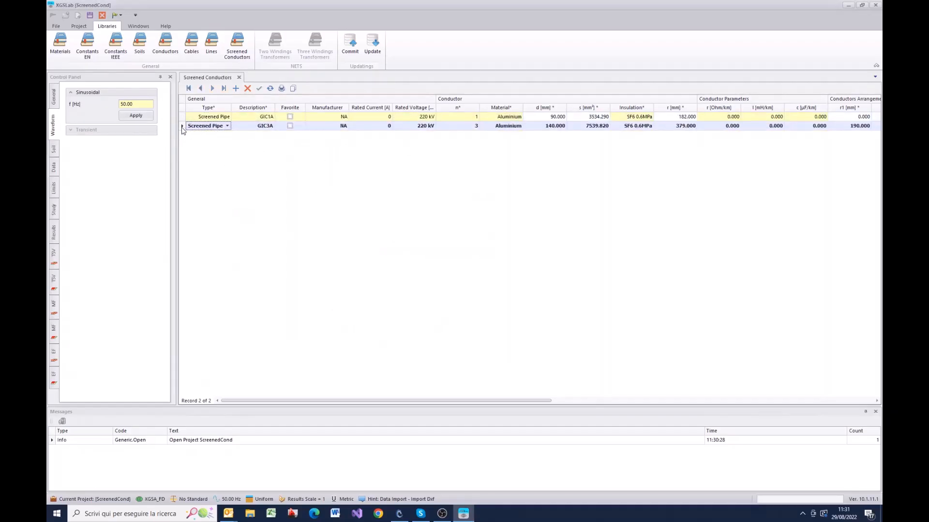
{"action": "right_click", "coordinate": [183, 128]}
{"action": "left_click", "coordinate": [213, 151]}
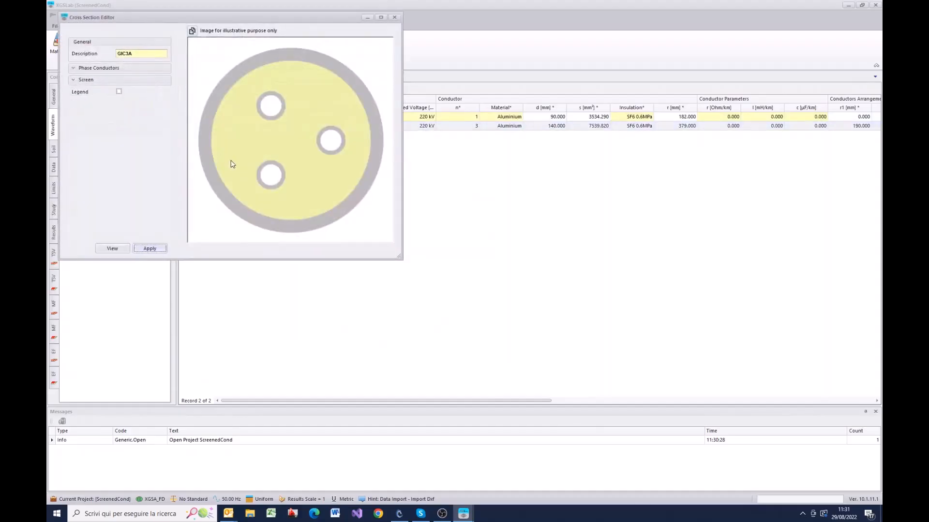
{"action": "left_click", "coordinate": [74, 68]}
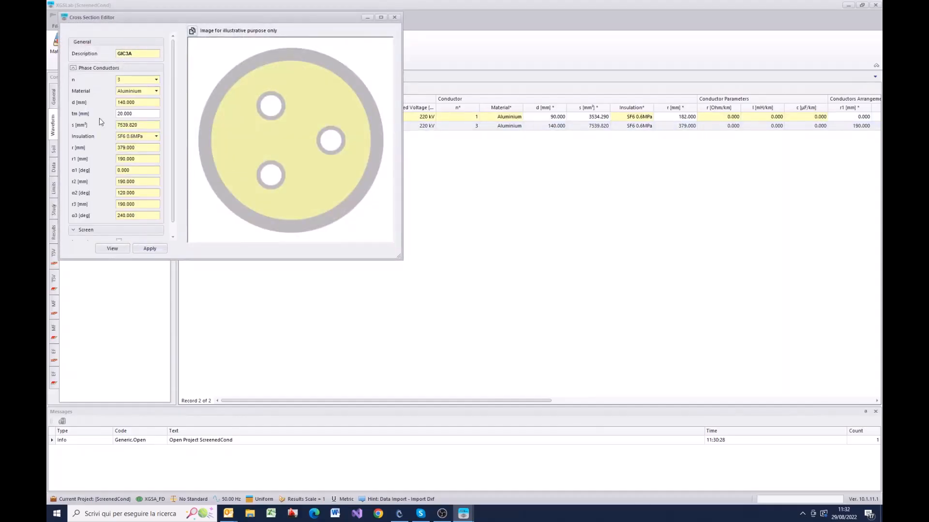
{"action": "scroll", "coordinate": [174, 130], "scroll_direction": "down", "scroll_amount": 1}
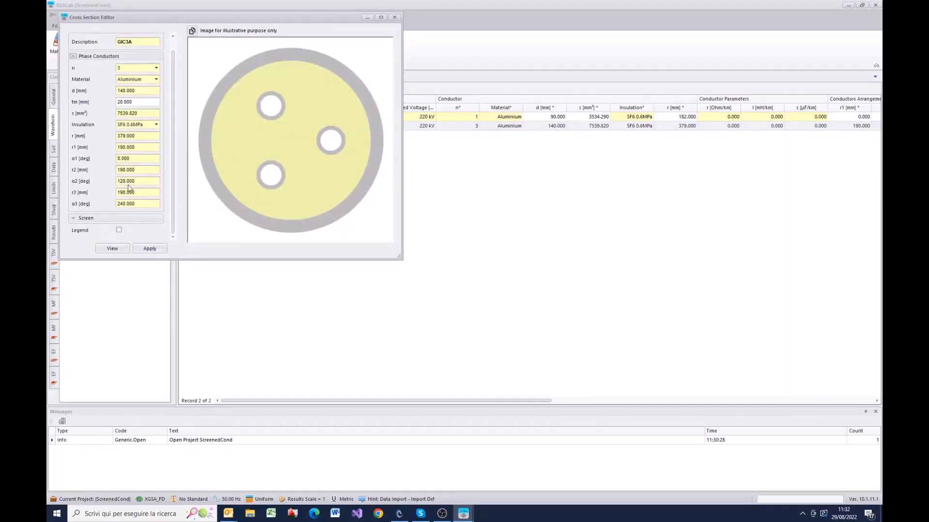
{"action": "left_click", "coordinate": [75, 218]}
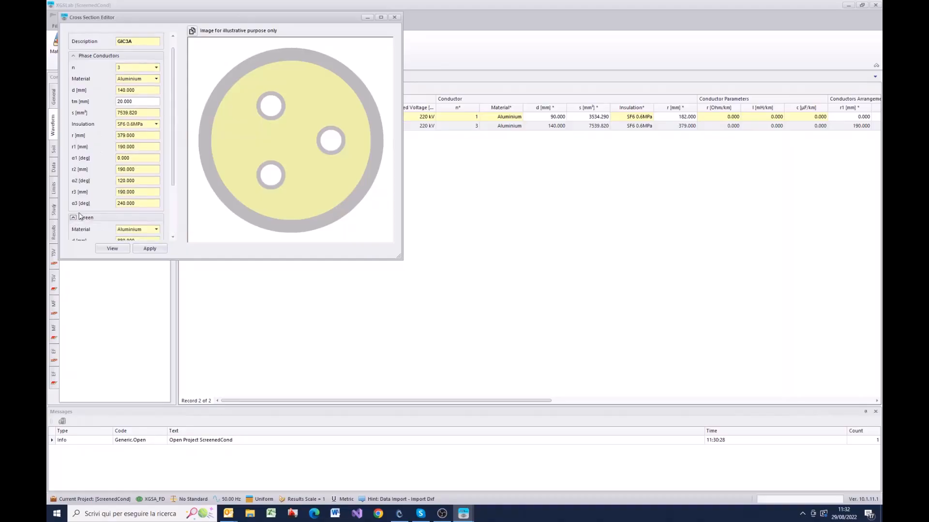
{"action": "scroll", "coordinate": [175, 194], "scroll_direction": "down", "scroll_amount": 2}
{"action": "scroll", "coordinate": [175, 195], "scroll_direction": "down", "scroll_amount": 3}
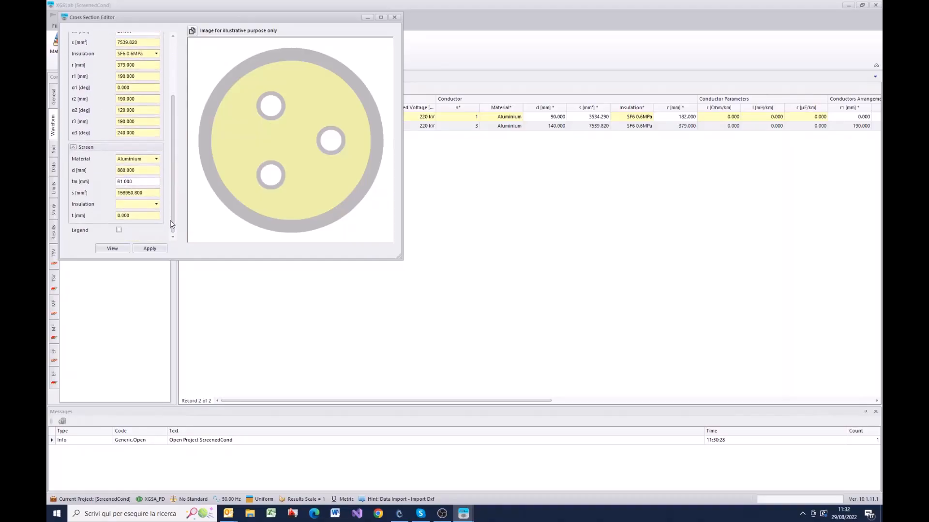
Step: Display the GIC3A cross-section with its dimension legend and review the conductor arrangement parameters
{"action": "left_click", "coordinate": [119, 231]}
{"action": "left_click", "coordinate": [116, 249]}
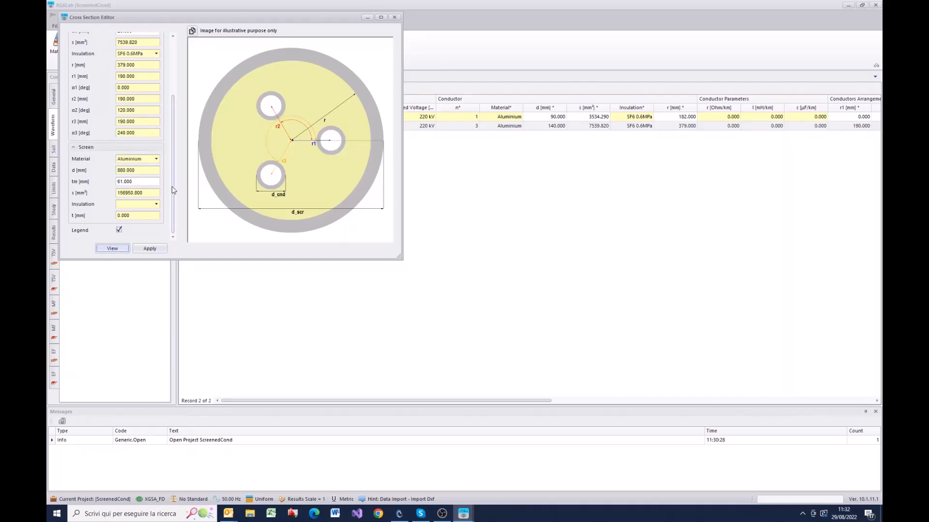
{"action": "scroll", "coordinate": [174, 179], "scroll_direction": "up", "scroll_amount": 2}
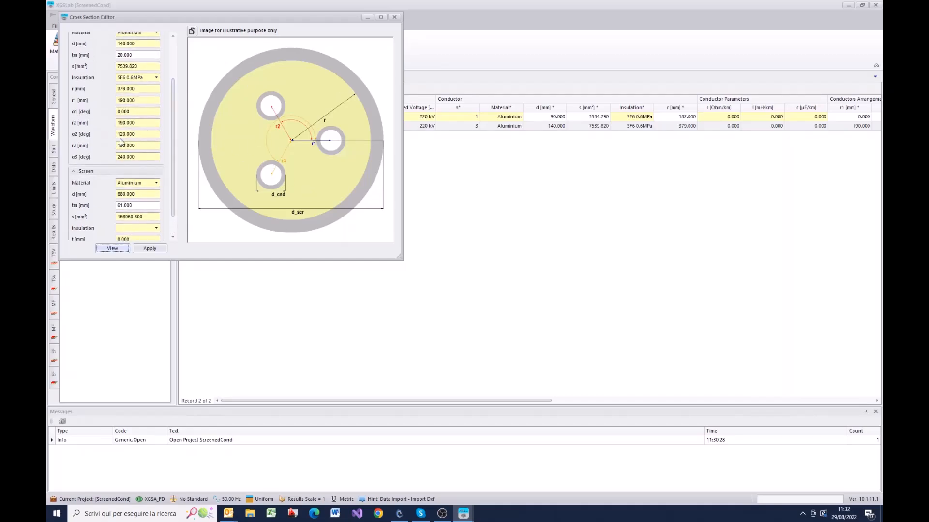
Step: Try α2 angles of 150, 170 and 199 degrees for GIC3A's second conductor, and close the editor without applying
{"action": "left_click", "coordinate": [140, 135]}
{"action": "double_click", "coordinate": [141, 135]}
{"action": "type", "text": "150"}
{"action": "double_click", "coordinate": [143, 144]}
{"action": "type", "text": "190"}
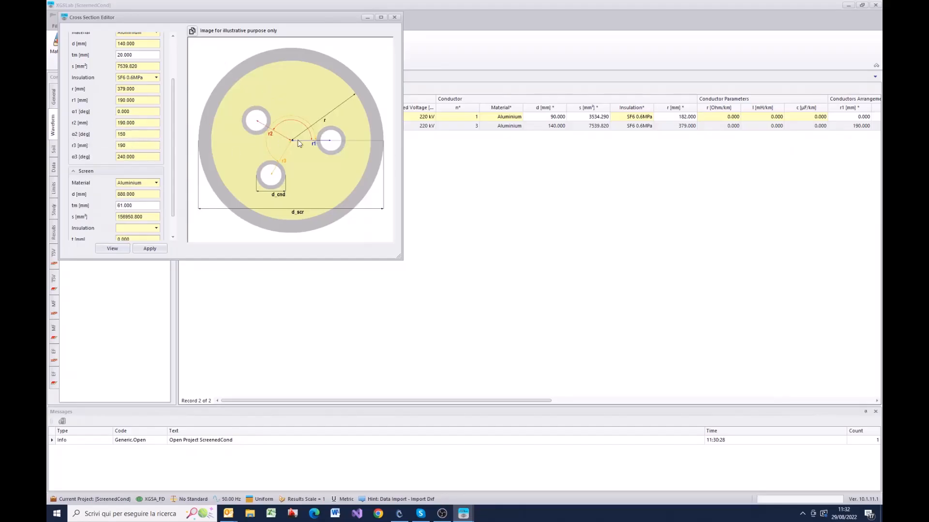
{"action": "double_click", "coordinate": [132, 136]}
{"action": "type", "text": "1"}
{"action": "left_click", "coordinate": [144, 146]}
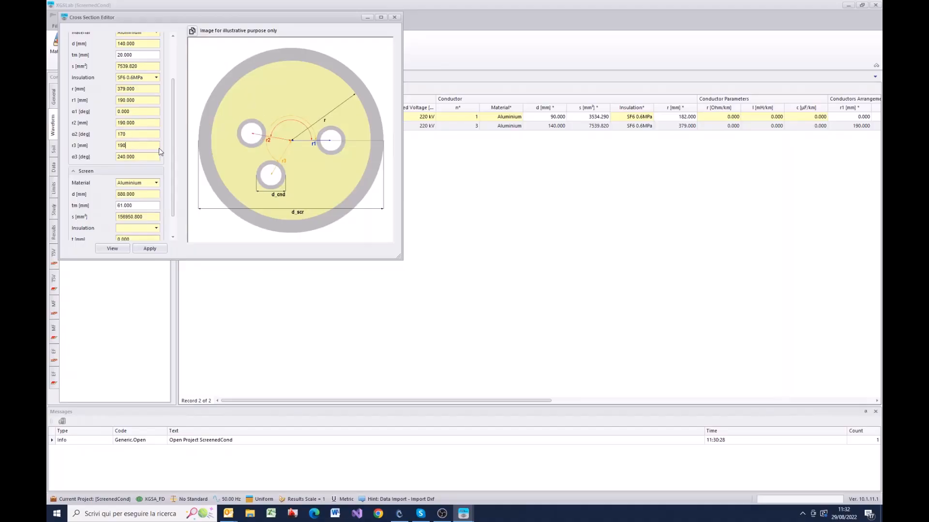
{"action": "double_click", "coordinate": [140, 135]}
{"action": "type", "text": "199"}
{"action": "left_click", "coordinate": [148, 124]}
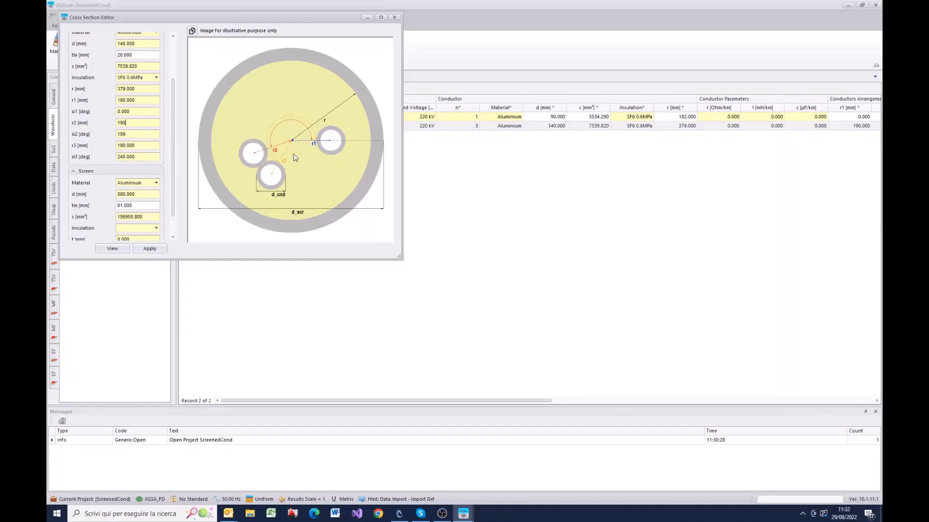
{"action": "left_click", "coordinate": [394, 17]}
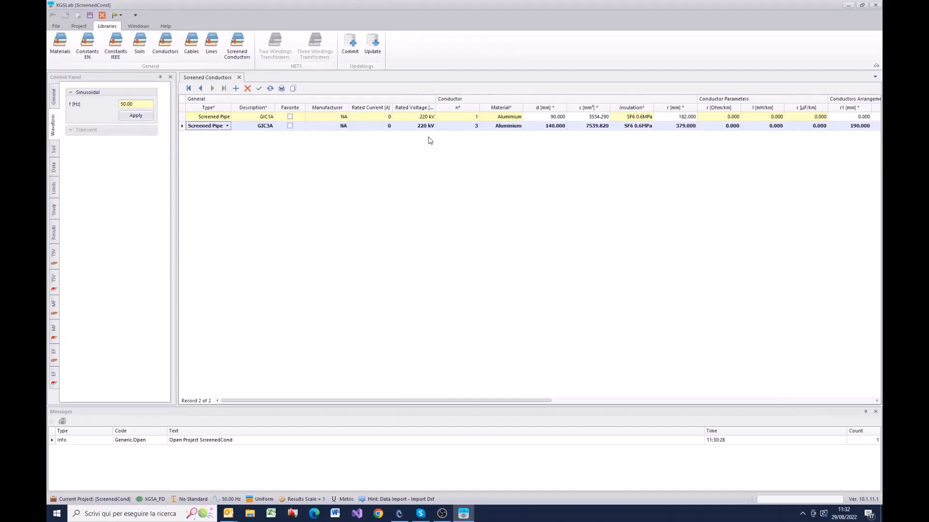
Step: Draw a square conductor loop near the middle of the orthographic plan, using the Conductor library, Stranded type and 63mm2 description
{"action": "left_click", "coordinate": [79, 27]}
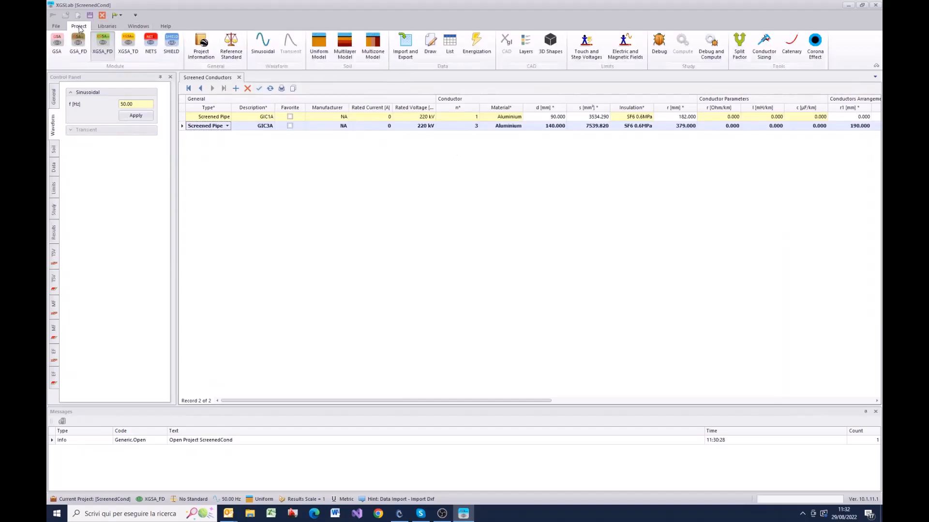
{"action": "left_click", "coordinate": [432, 51]}
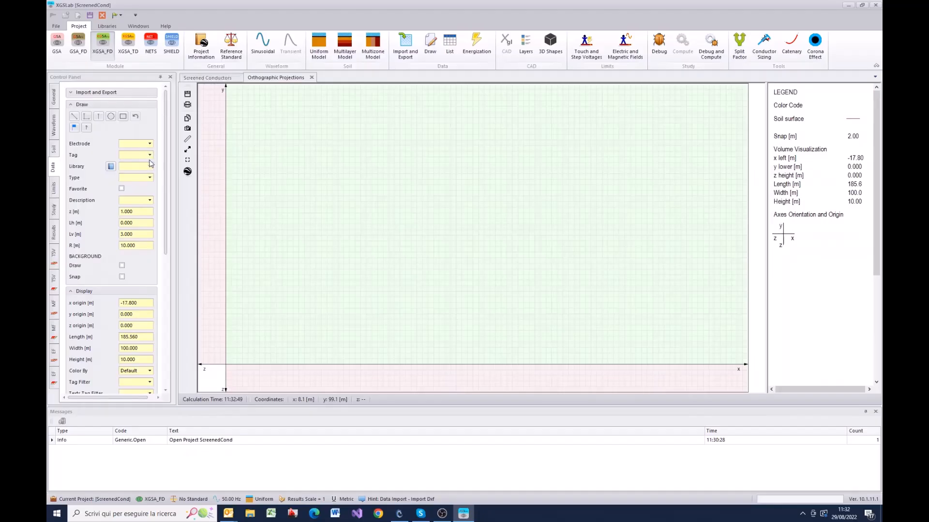
{"action": "left_click", "coordinate": [149, 165]}
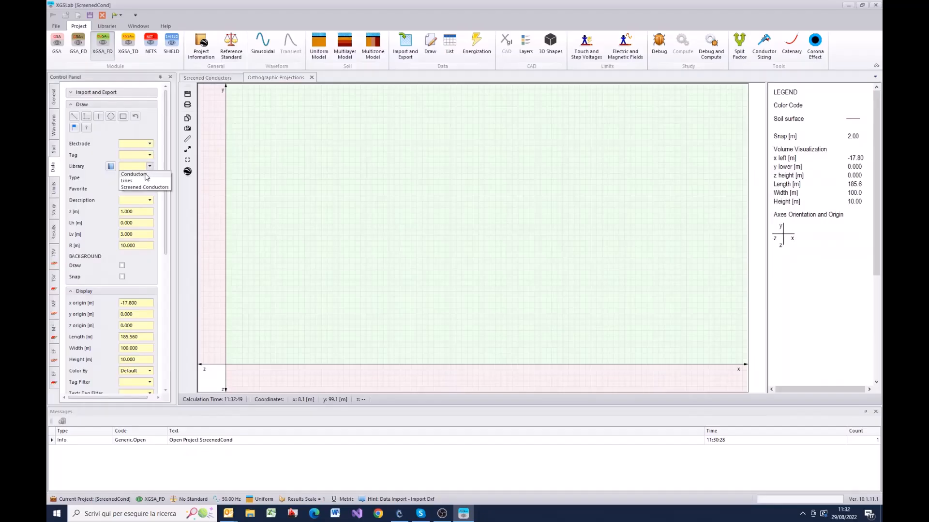
{"action": "left_click", "coordinate": [147, 177]}
{"action": "left_click", "coordinate": [151, 178]}
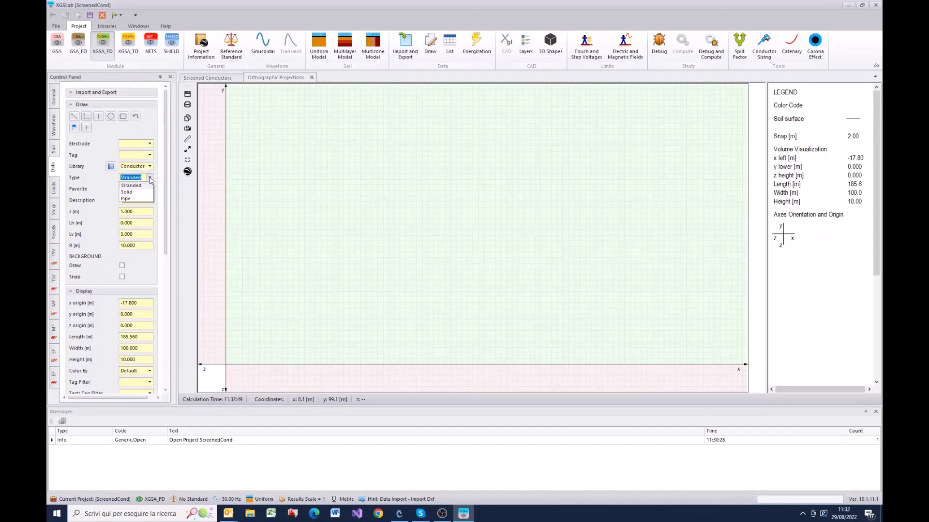
{"action": "left_click", "coordinate": [150, 179]}
{"action": "left_click", "coordinate": [150, 201]}
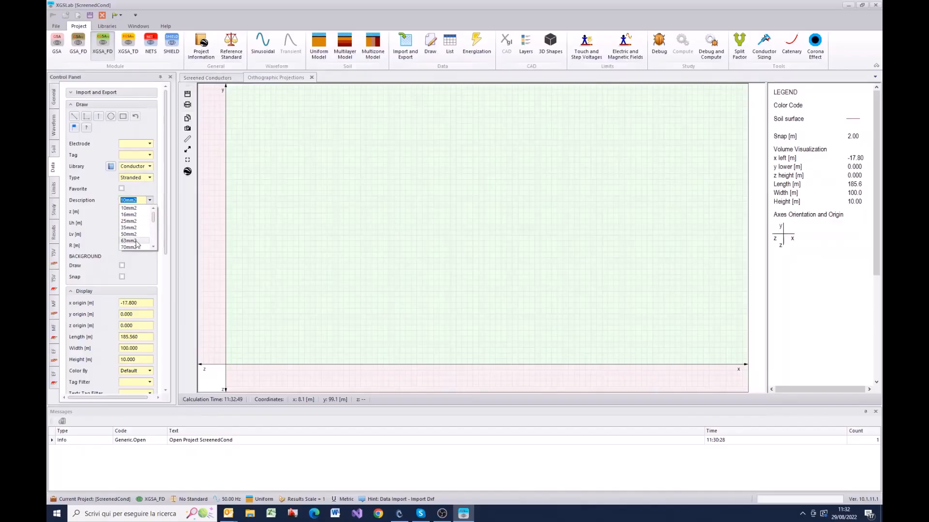
{"action": "left_click", "coordinate": [131, 241]}
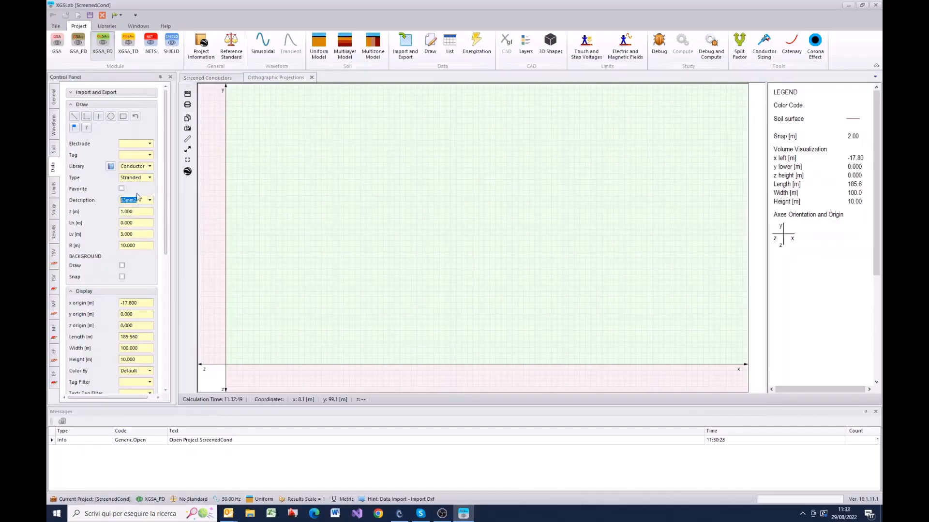
{"action": "left_click", "coordinate": [124, 116]}
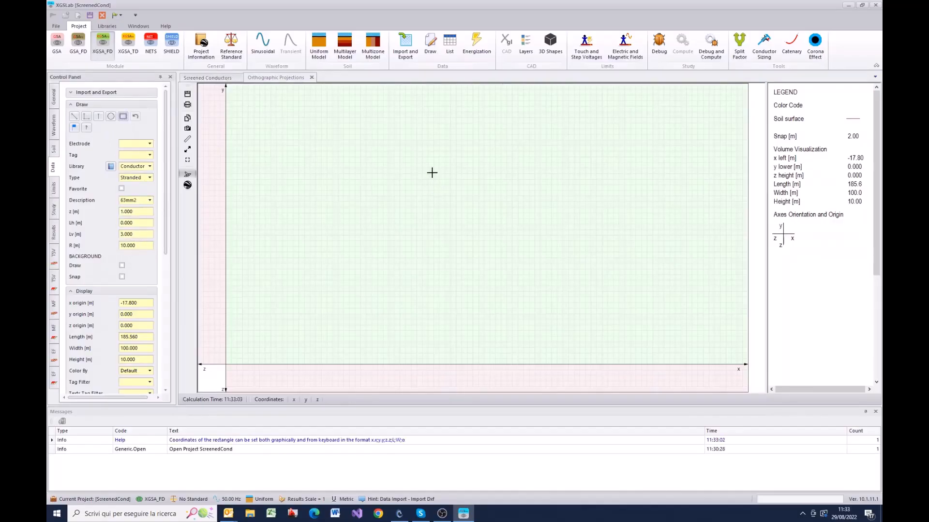
{"action": "left_click_drag", "start_coordinate": [432, 173], "coordinate": [534, 277]}
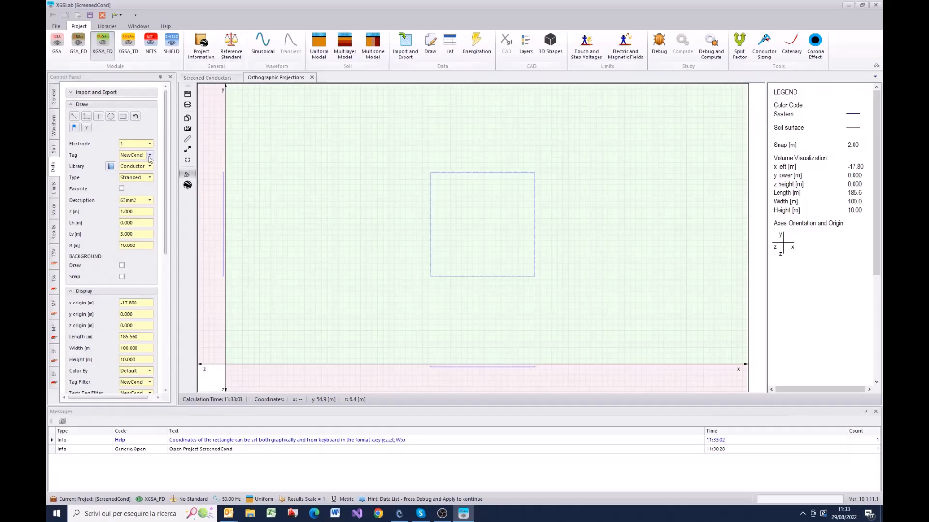
Step: Set the drawing properties to tag Screened, the Screened Conductors library, Screened Pipe type and GIC3A description
{"action": "double_click", "coordinate": [139, 154]}
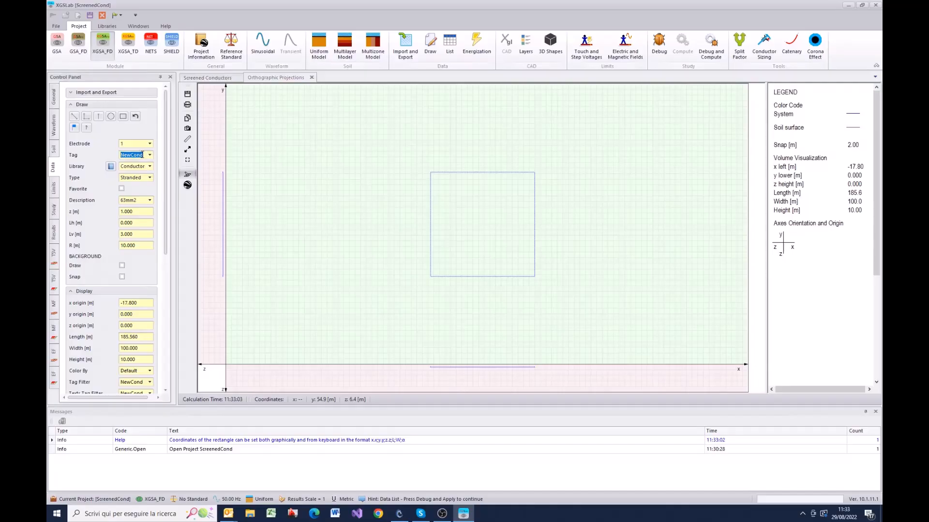
{"action": "type", "text": "Screened"}
{"action": "left_click", "coordinate": [147, 167]}
{"action": "left_click", "coordinate": [145, 189]}
{"action": "left_click", "coordinate": [150, 185]}
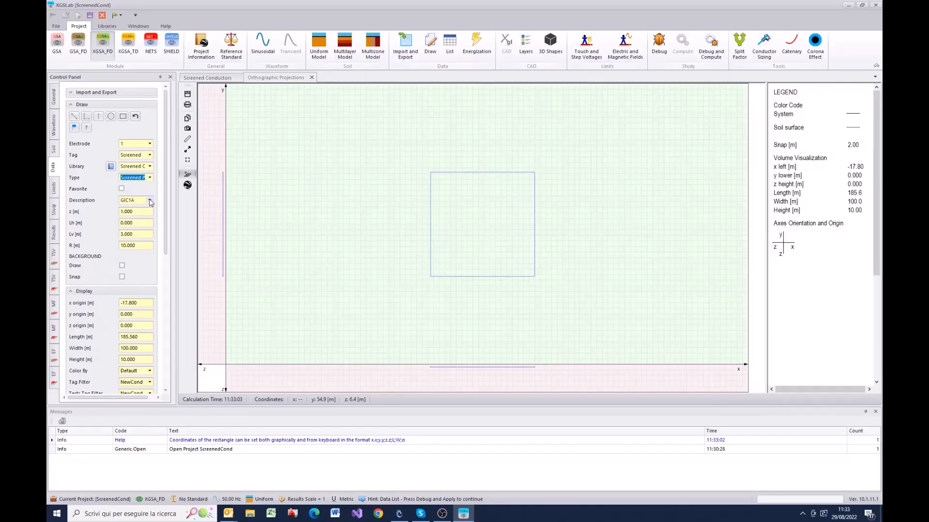
{"action": "left_click", "coordinate": [149, 203]}
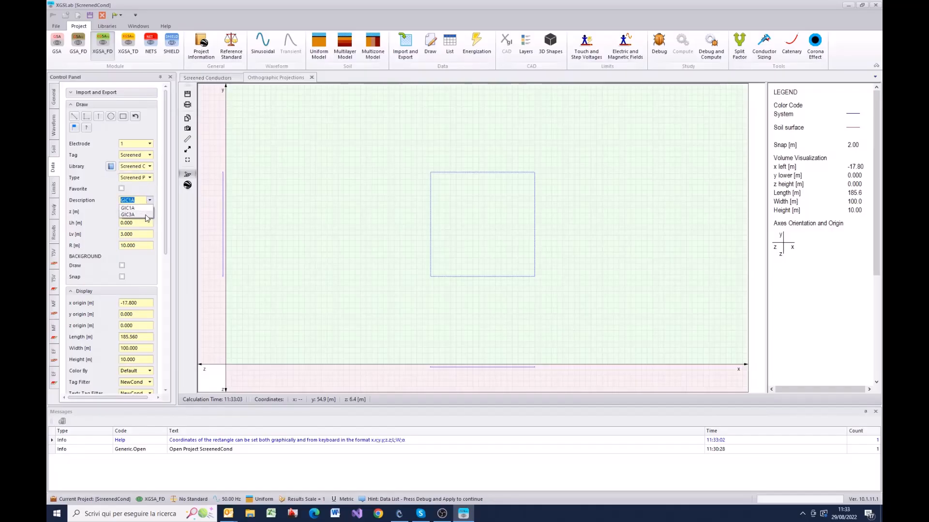
{"action": "left_click", "coordinate": [145, 214]}
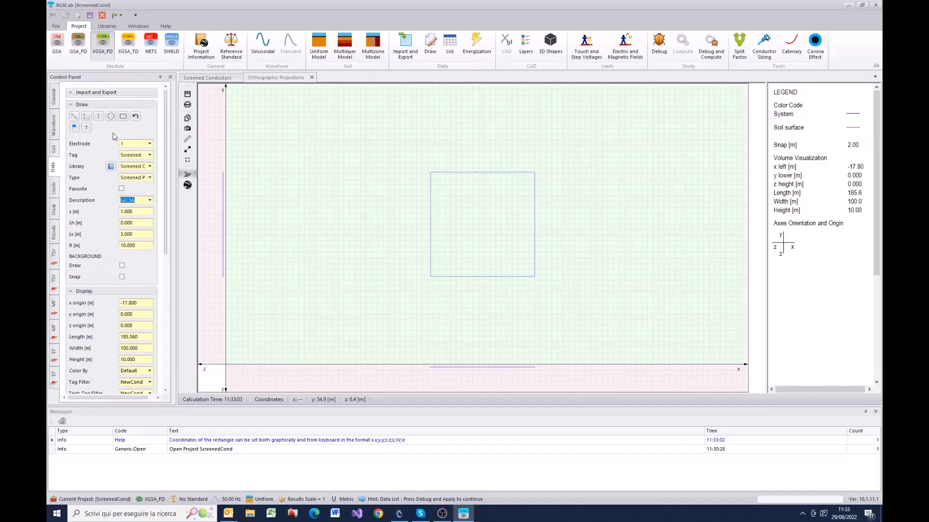
Step: Draw two consecutive screened pipe segments, about 41 m and 34 m long, ending at the square loop's upper-left corner
{"action": "left_click", "coordinate": [75, 117]}
{"action": "left_click", "coordinate": [242, 220]}
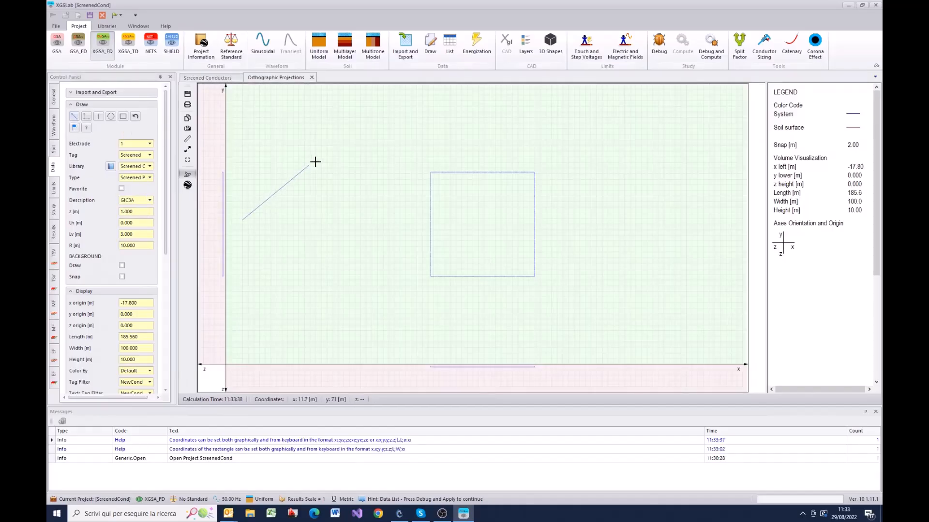
{"action": "left_click", "coordinate": [335, 153]}
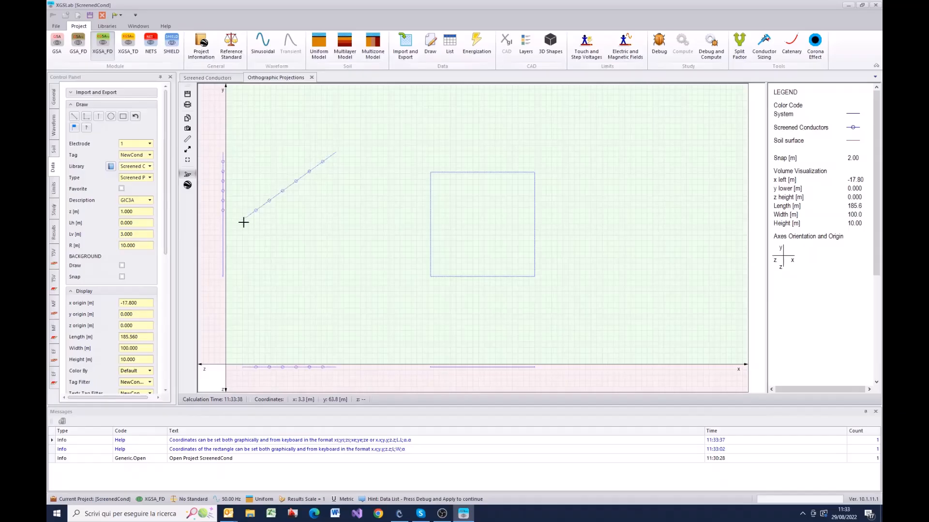
{"action": "left_click", "coordinate": [339, 154]}
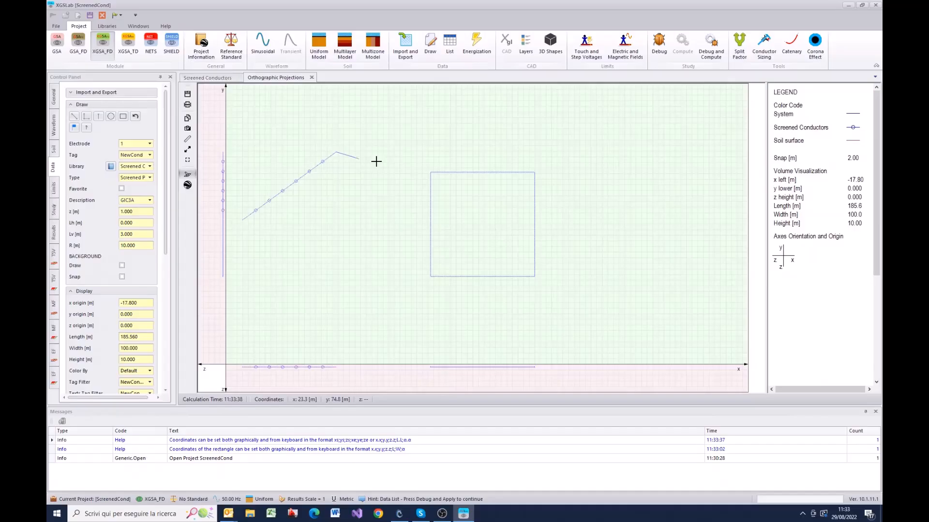
{"action": "left_click", "coordinate": [430, 171]}
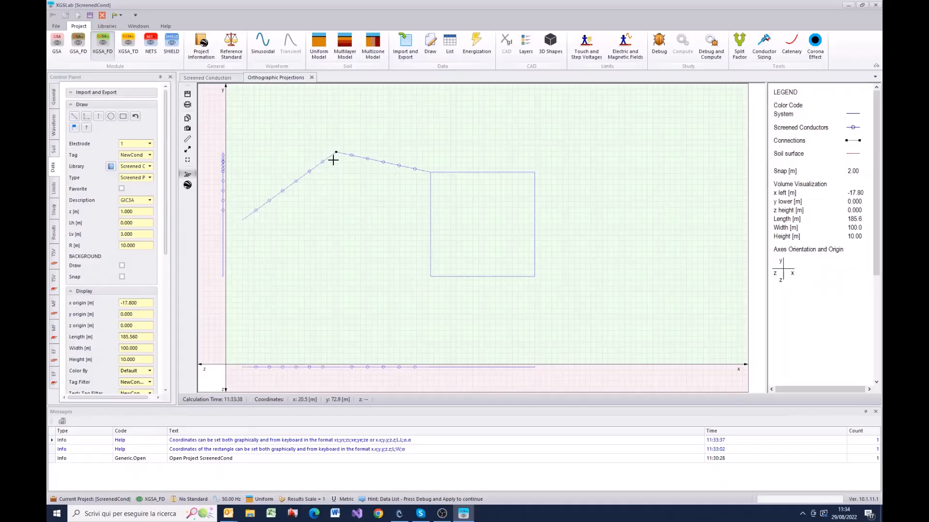
Step: Review the system's conductor list and connection list, and return to the orthographic plan
{"action": "left_click", "coordinate": [450, 51]}
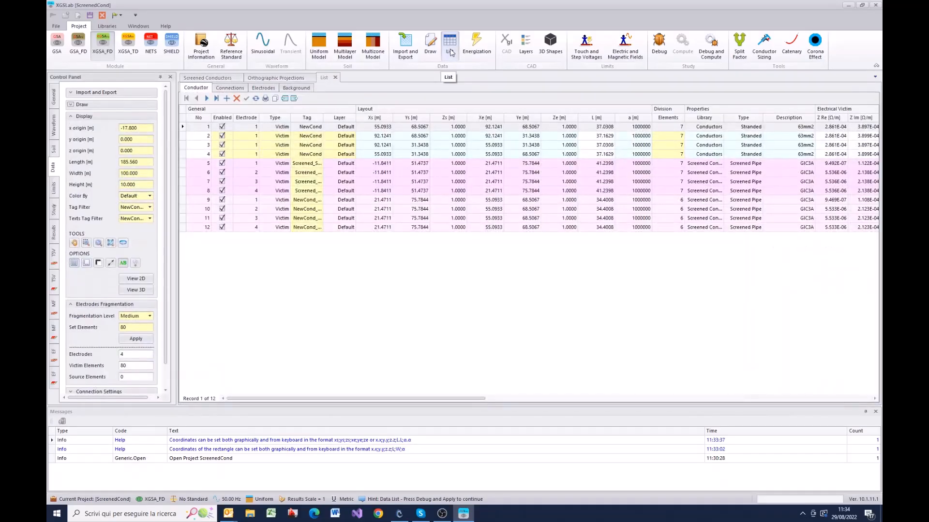
{"action": "left_click", "coordinate": [234, 88]}
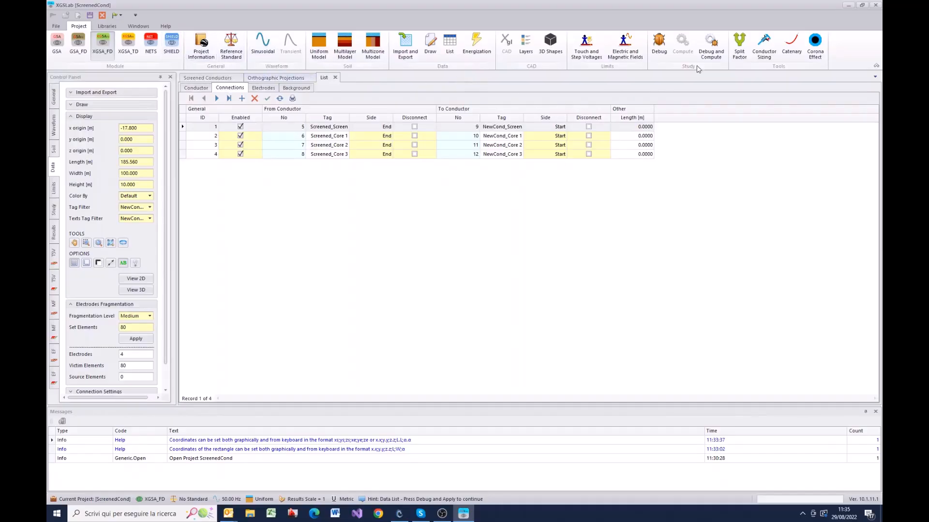
{"action": "left_click", "coordinate": [276, 79]}
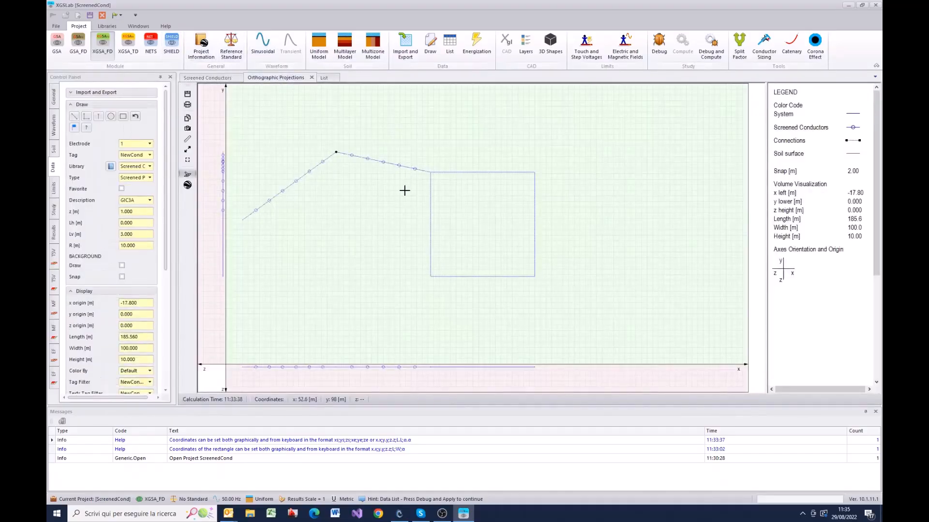
Step: Run the Debug check on the drawn system and dismiss each error dialog
{"action": "left_click", "coordinate": [662, 46]}
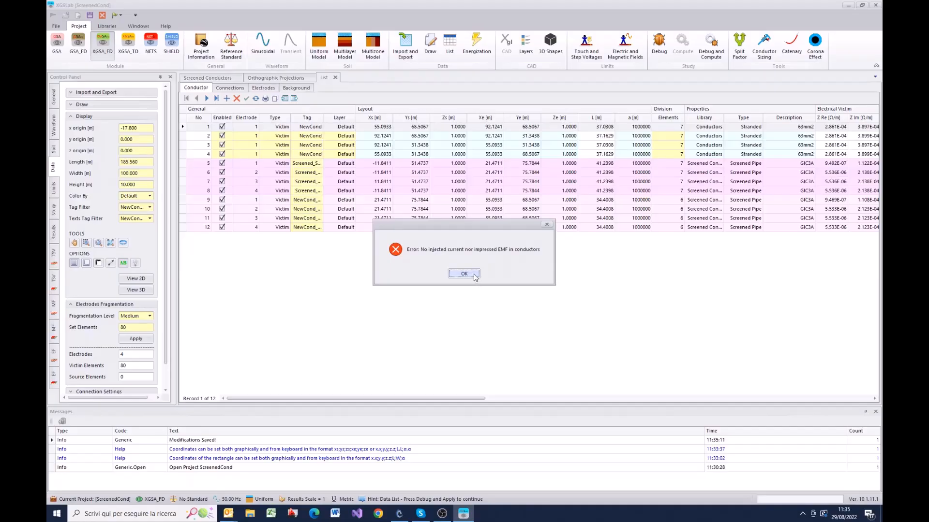
{"action": "left_click", "coordinate": [473, 277]}
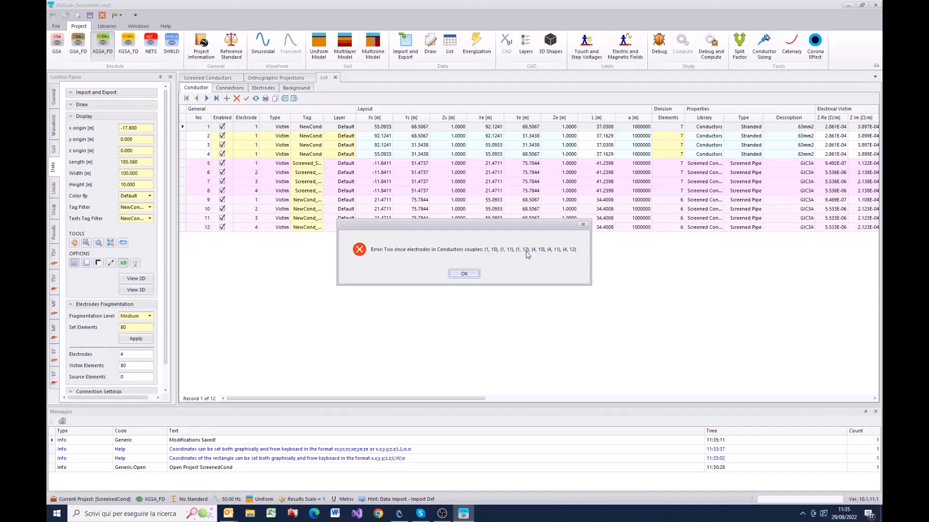
{"action": "left_click", "coordinate": [471, 275]}
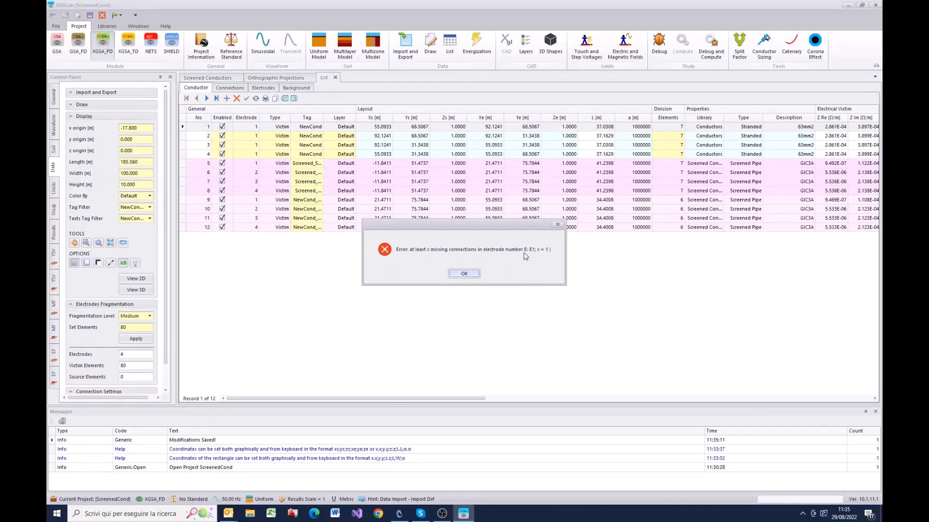
{"action": "left_click", "coordinate": [464, 274]}
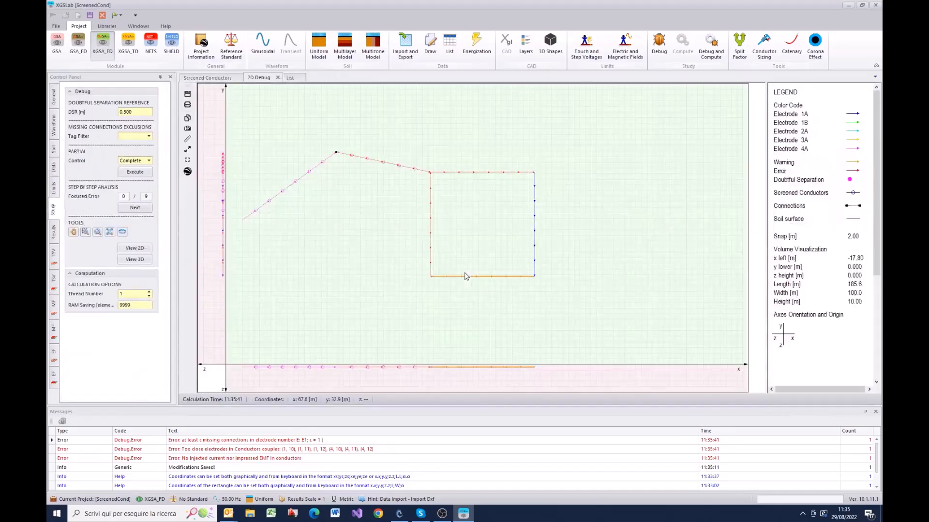
Step: Color the conductors by Electrode and redisplay the system in the 2D view
{"action": "left_click", "coordinate": [54, 168]}
{"action": "scroll", "coordinate": [154, 214], "scroll_direction": "down", "scroll_amount": 1}
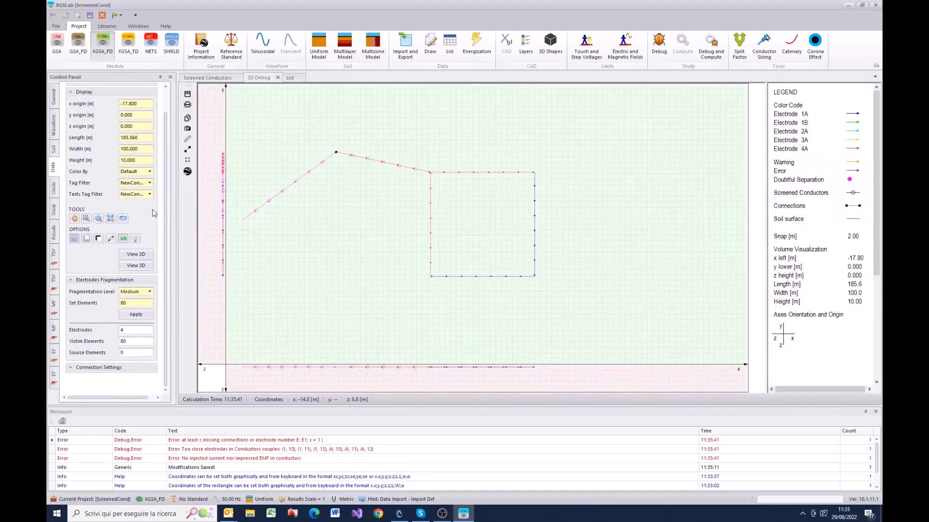
{"action": "left_click", "coordinate": [150, 172]}
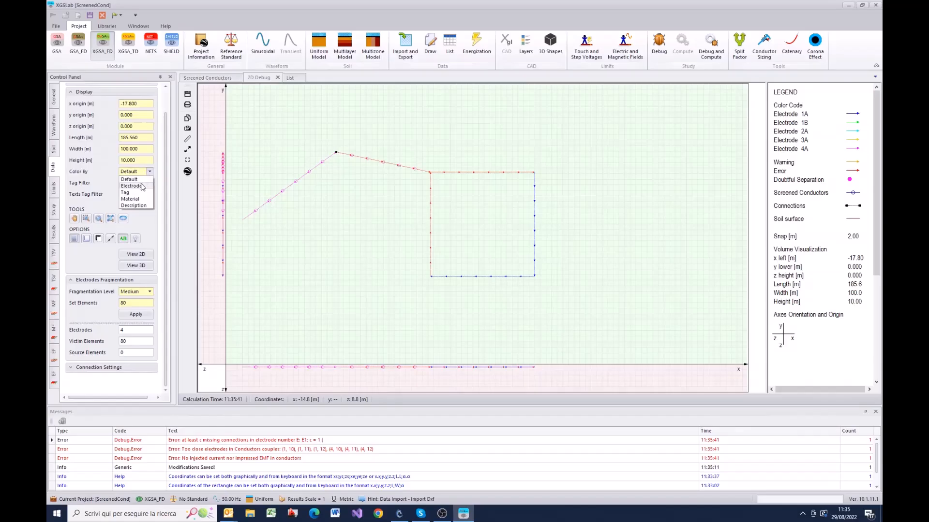
{"action": "left_click", "coordinate": [139, 187]}
{"action": "left_click", "coordinate": [136, 255]}
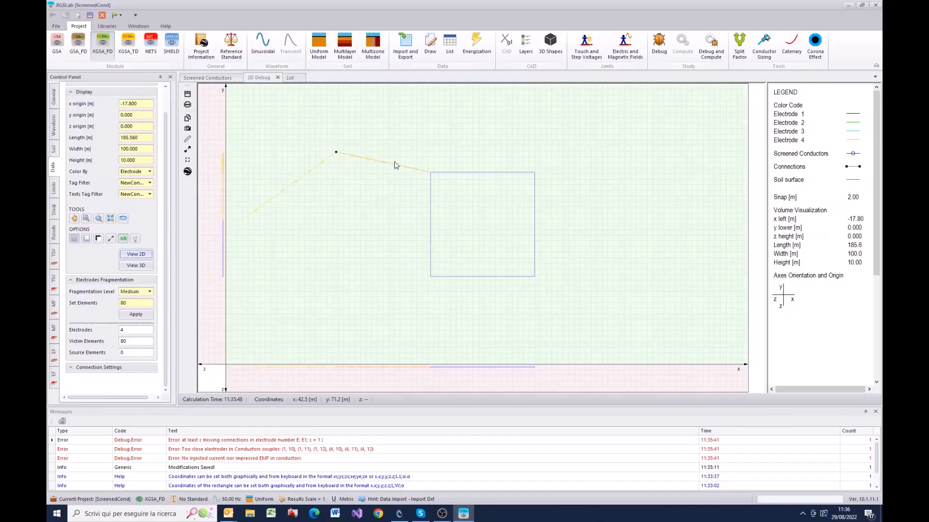
Step: Widen the Tag column in the conductor list to read the full tags, and select the NewCond_Screen row
{"action": "left_click", "coordinate": [457, 51]}
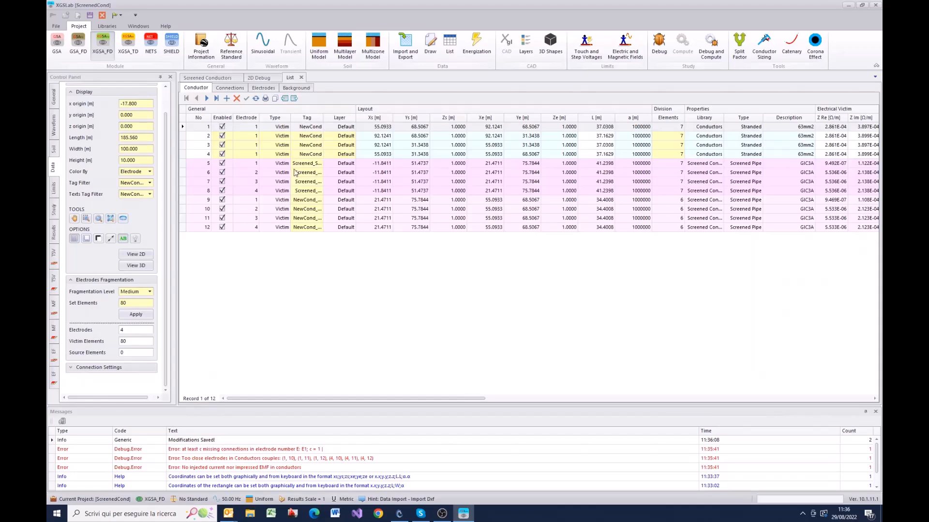
{"action": "double_click", "coordinate": [323, 118]}
{"action": "left_click", "coordinate": [307, 163]}
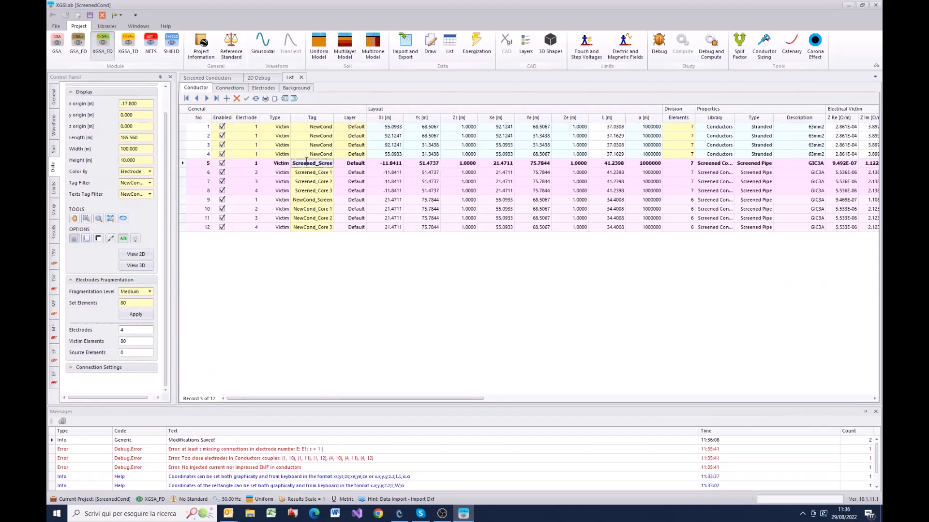
{"action": "left_click_drag", "start_coordinate": [333, 118], "coordinate": [338, 118]}
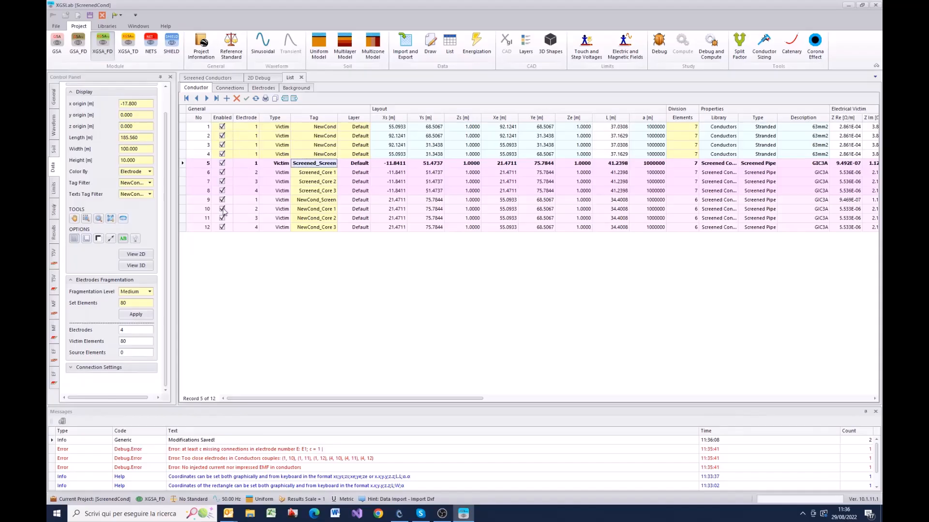
{"action": "left_click", "coordinate": [188, 200]}
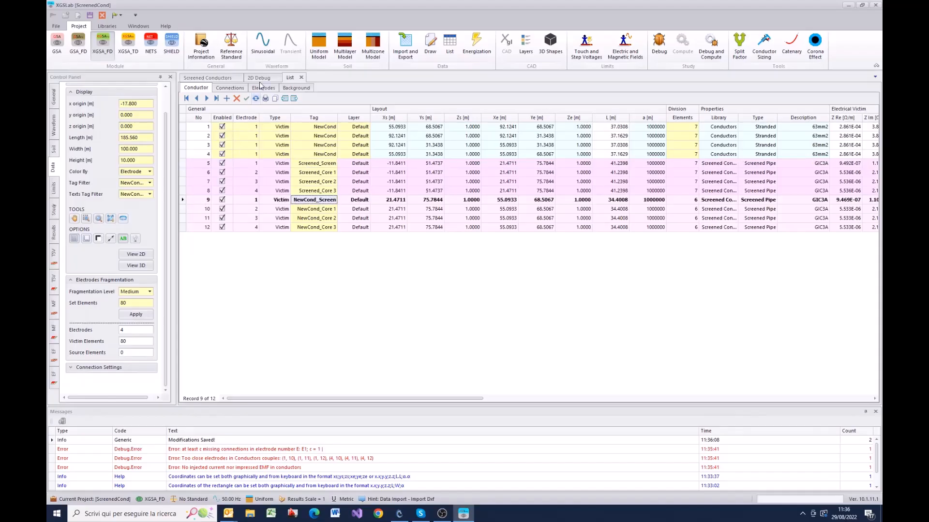
Step: Redisplay the 2D plan and select only the Screen part of the screened pipe segment that meets the loop
{"action": "left_click", "coordinate": [141, 255]}
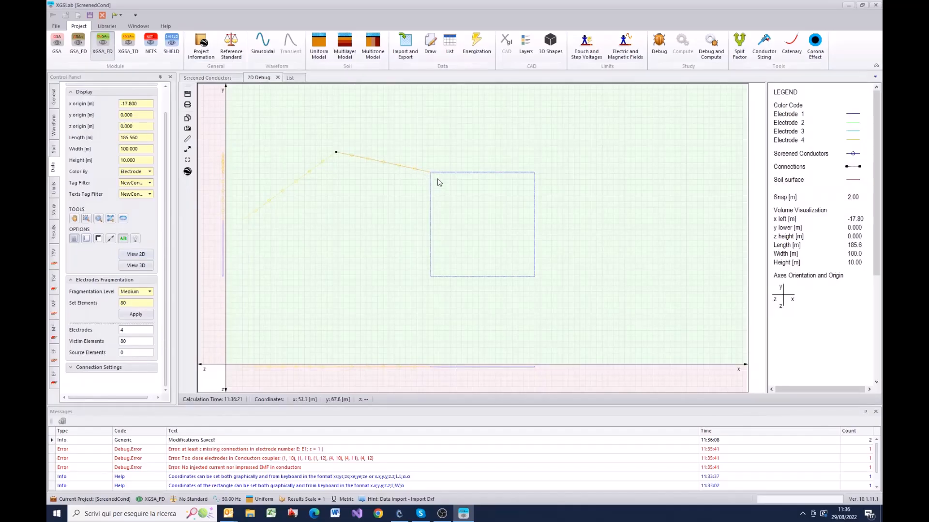
{"action": "double_click", "coordinate": [406, 170]}
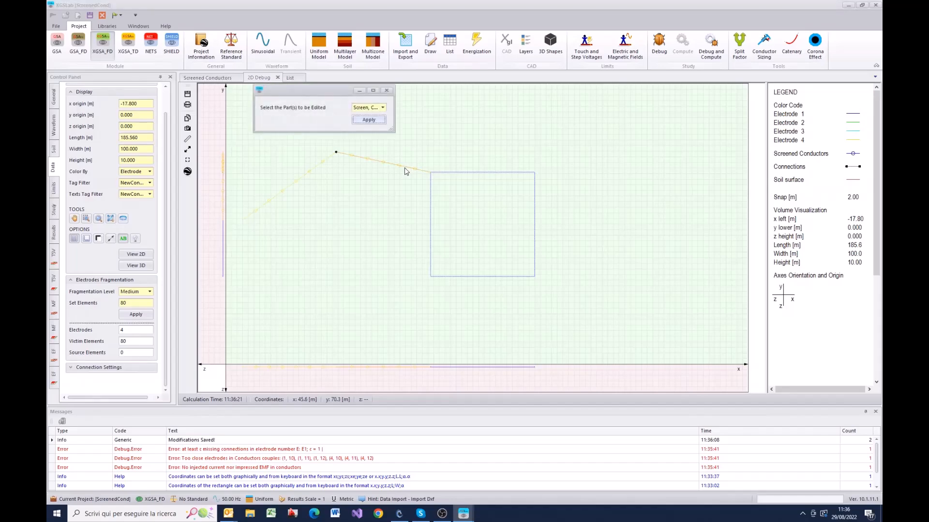
{"action": "left_click_drag", "start_coordinate": [312, 93], "coordinate": [286, 234]}
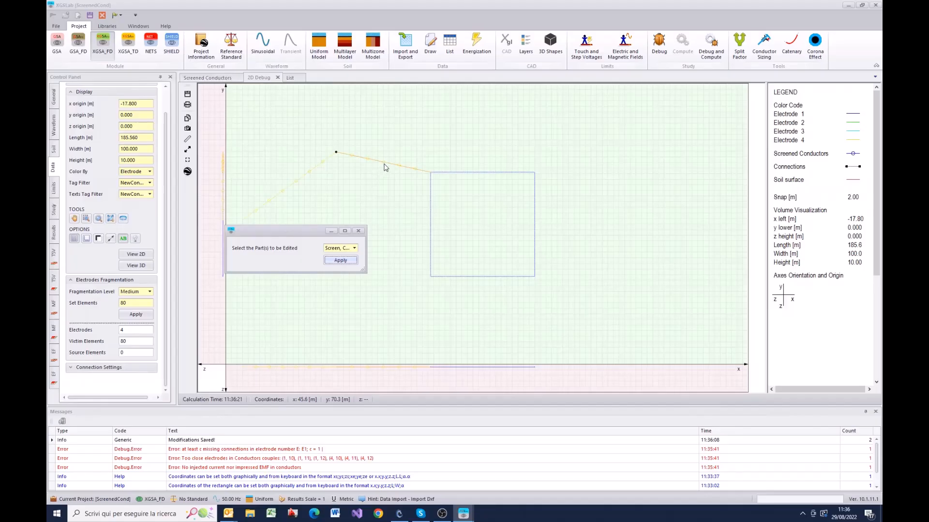
{"action": "left_click", "coordinate": [354, 249]}
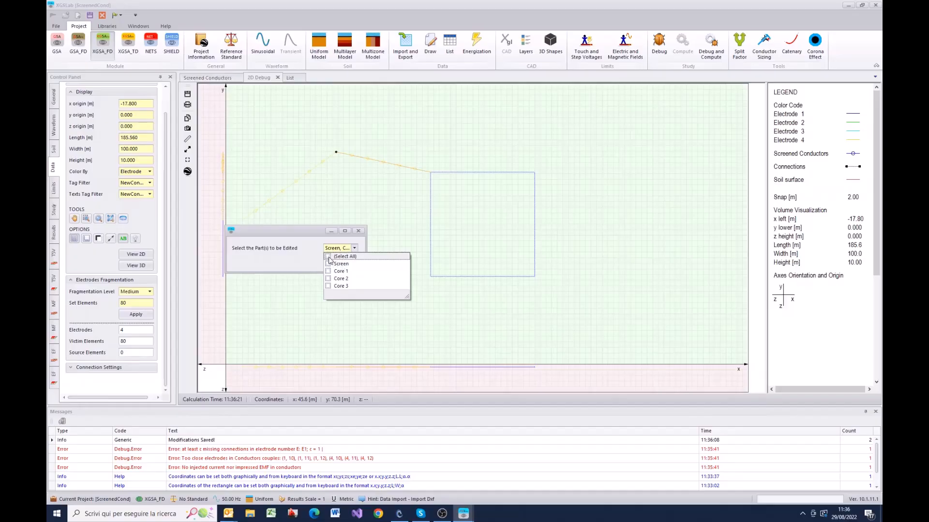
{"action": "left_click", "coordinate": [328, 264]}
{"action": "left_click", "coordinate": [355, 250]}
{"action": "left_click", "coordinate": [341, 262]}
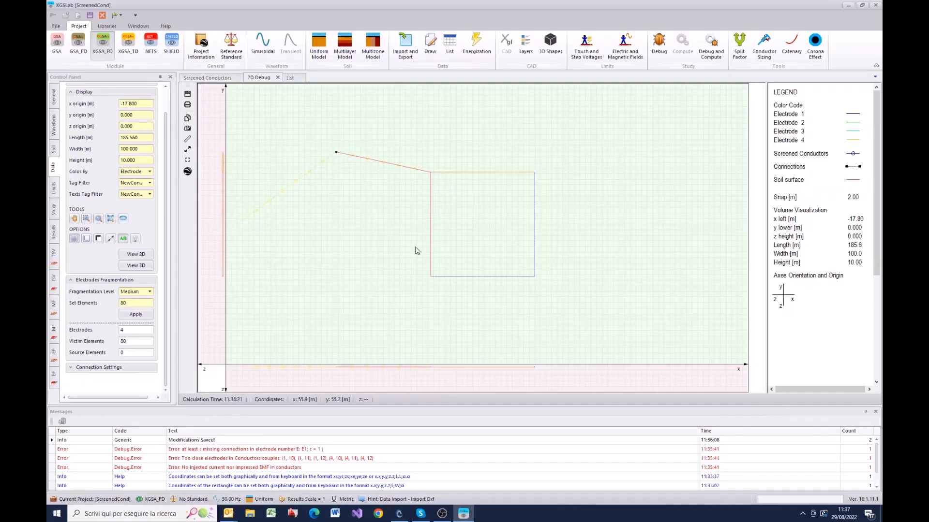
Step: Connect the End side of conductor 9, NewCond_Screen, to the End side of loop conductor 4 with the Connection Editor
{"action": "right_click", "coordinate": [420, 215]}
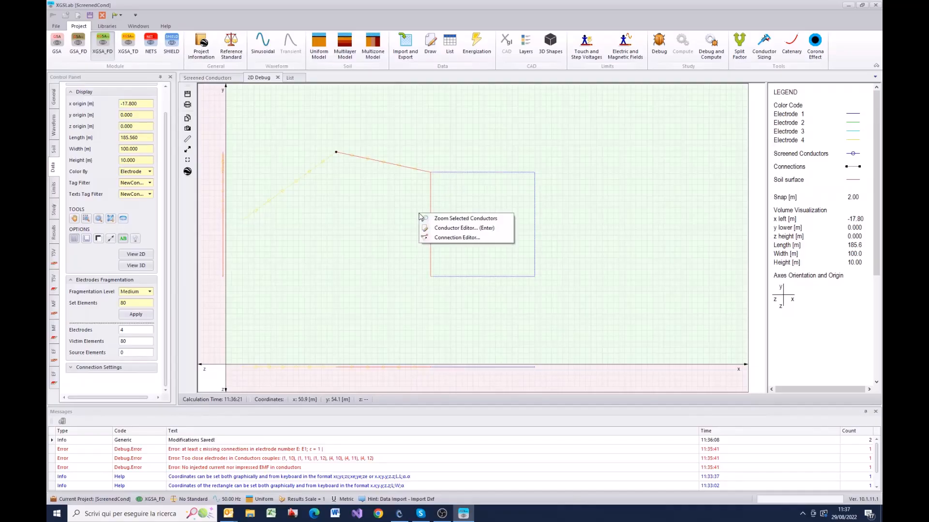
{"action": "left_click", "coordinate": [459, 238]}
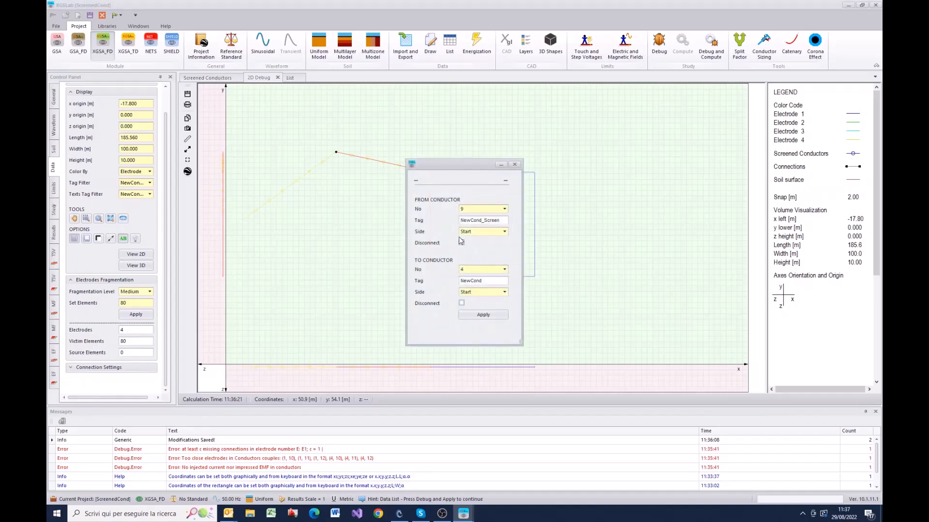
{"action": "left_click_drag", "start_coordinate": [451, 165], "coordinate": [373, 251]}
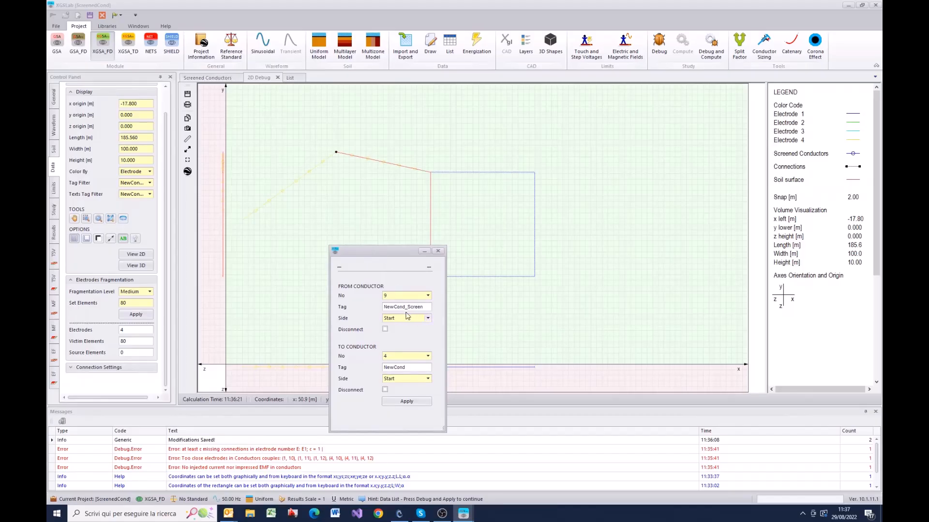
{"action": "left_click", "coordinate": [426, 319]}
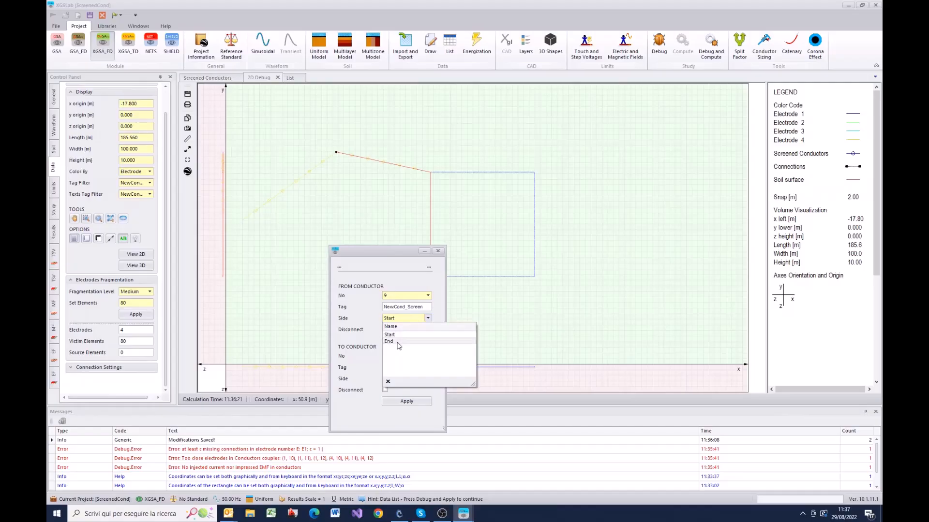
{"action": "left_click", "coordinate": [398, 345]}
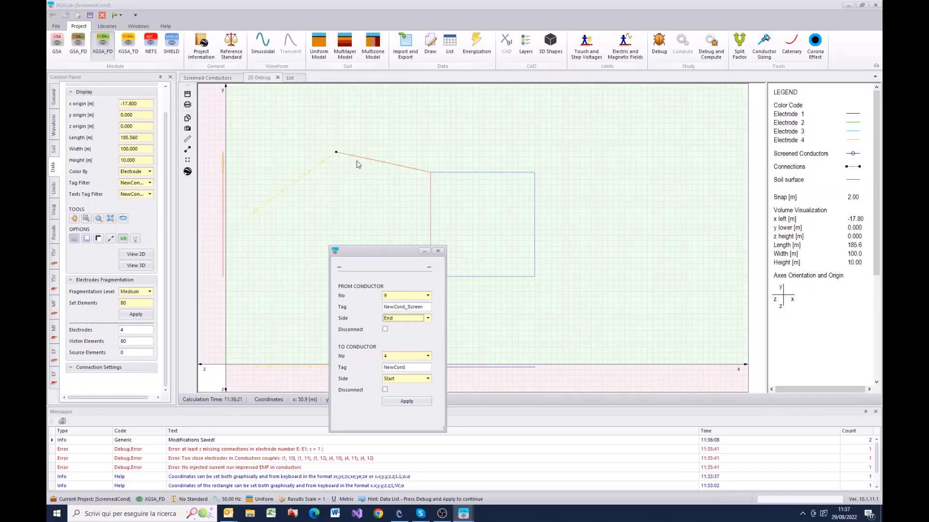
{"action": "left_click", "coordinate": [428, 380]}
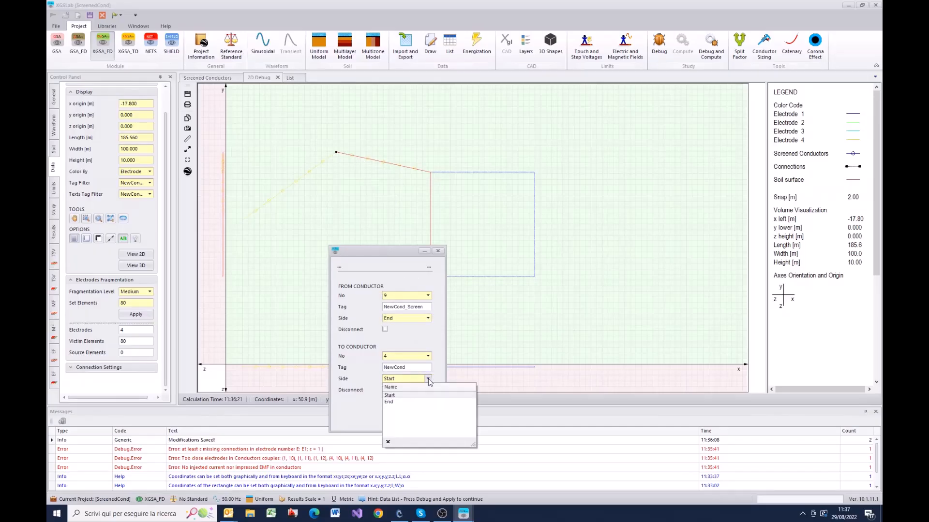
{"action": "left_click", "coordinate": [402, 403]}
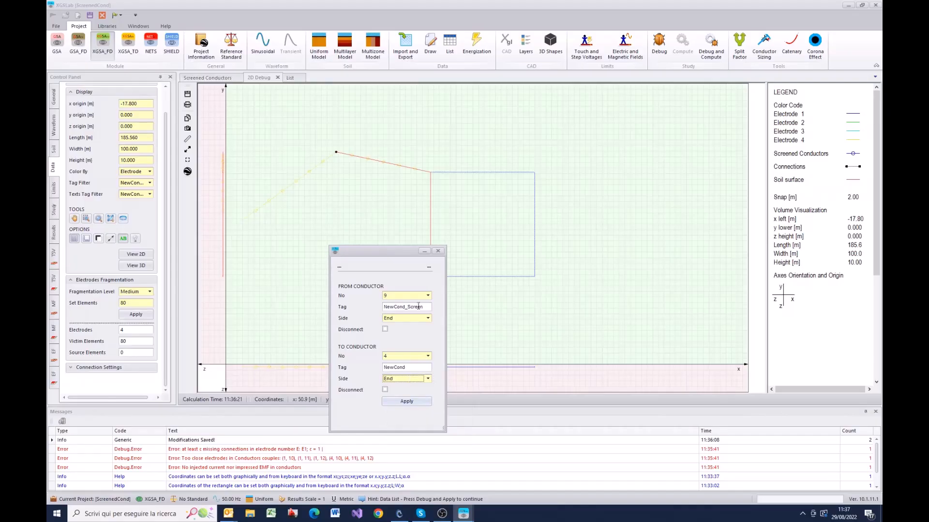
{"action": "left_click", "coordinate": [399, 402]}
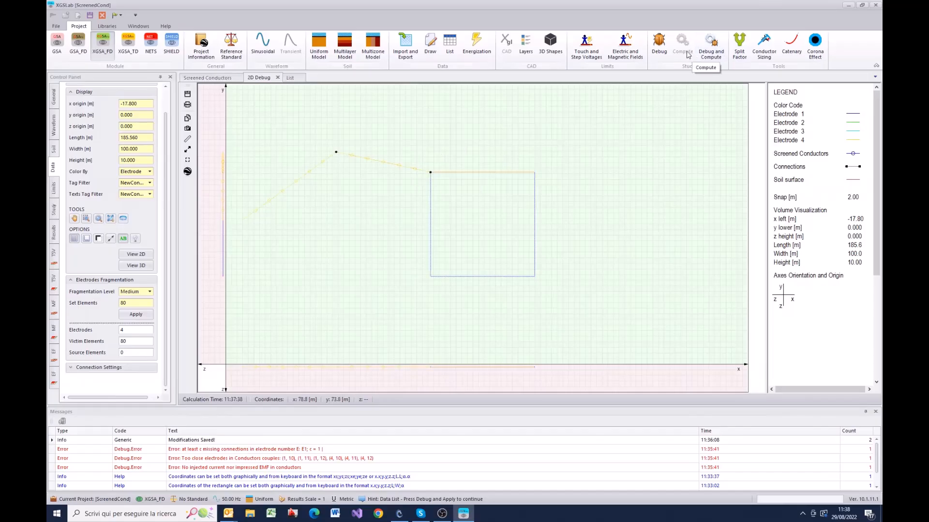
Step: Run the debug check on the loop and screened pipe system
{"action": "left_click", "coordinate": [659, 45]}
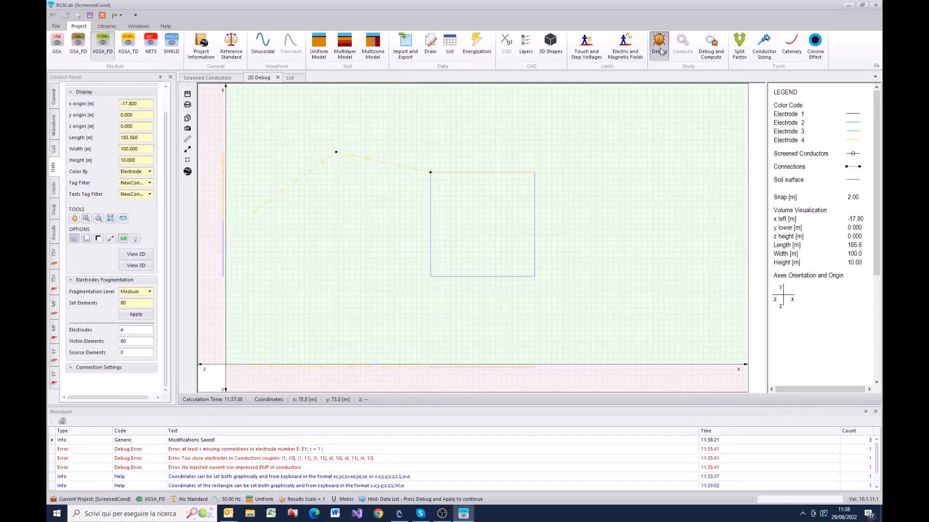
{"action": "left_click", "coordinate": [468, 273]}
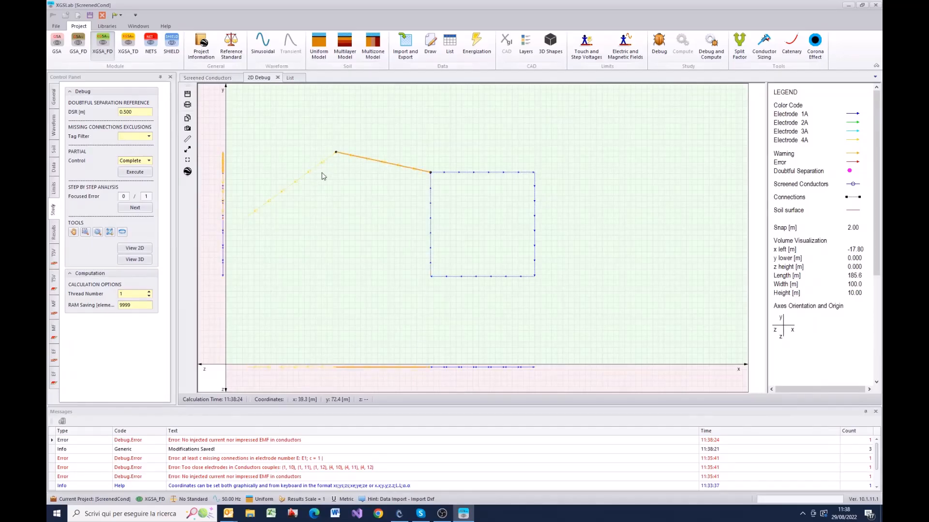
Step: Select only the Core 1 part of the screened pipe segment farthest from the loop
{"action": "double_click", "coordinate": [295, 192]}
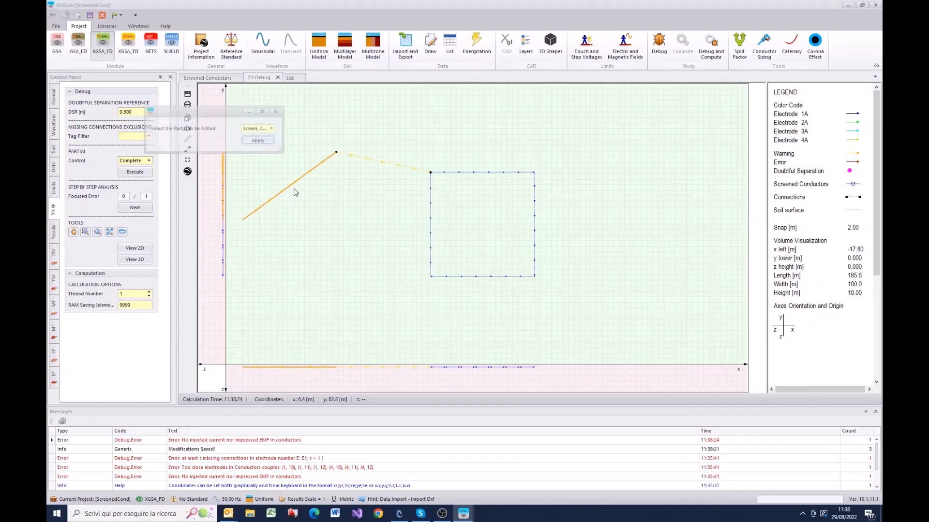
{"action": "left_click", "coordinate": [274, 129]}
{"action": "left_click", "coordinate": [246, 137]}
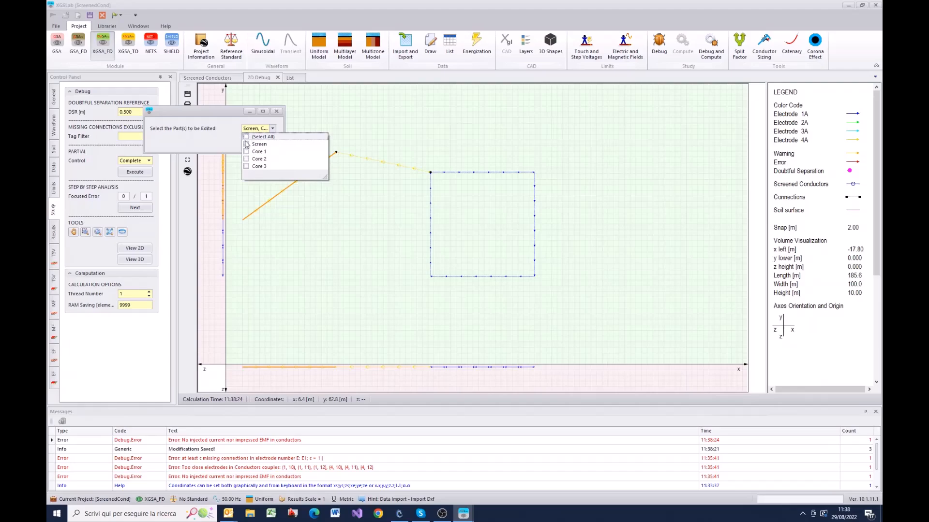
{"action": "left_click", "coordinate": [247, 151]}
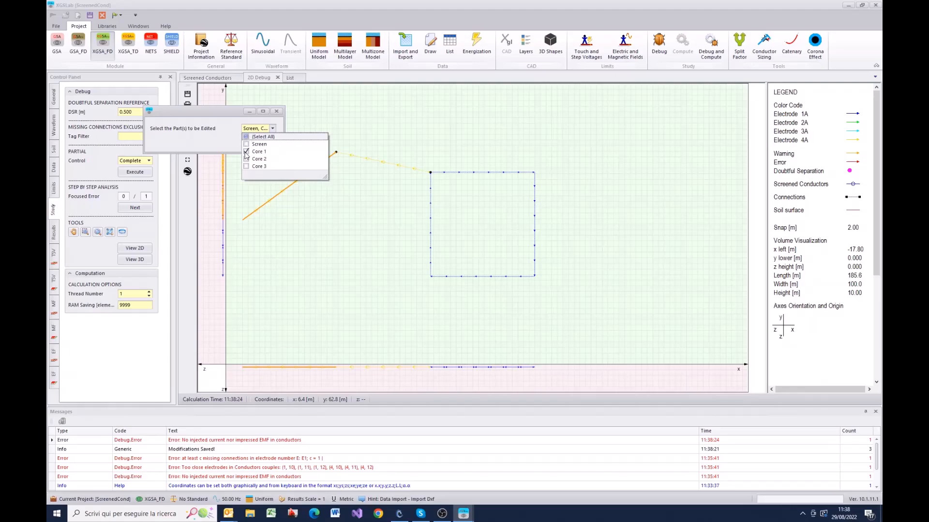
{"action": "left_click", "coordinate": [273, 128]}
{"action": "left_click", "coordinate": [265, 146]}
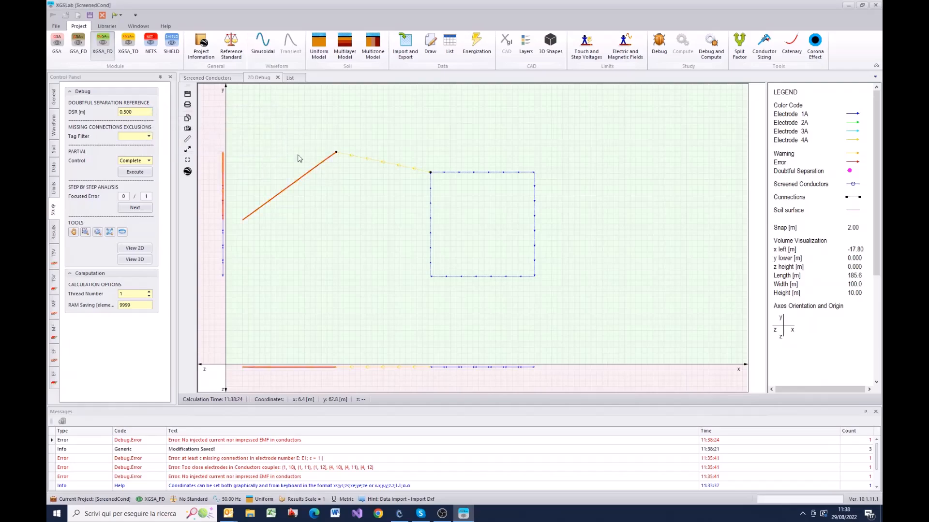
Step: Add only the Core 1 part of the pipe segment adjoining the loop to the selection for editing
{"action": "left_click", "coordinate": [372, 159]}
{"action": "left_click", "coordinate": [351, 100]}
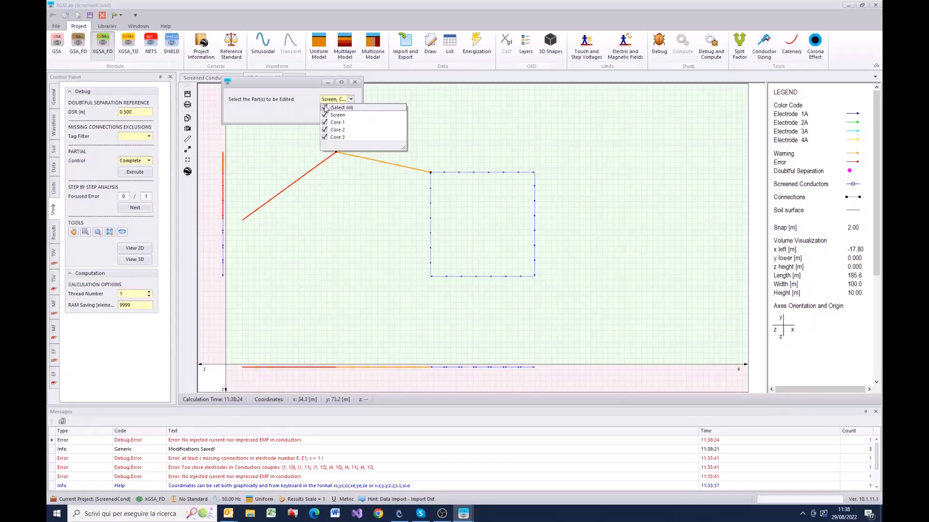
{"action": "left_click", "coordinate": [325, 107]}
{"action": "left_click", "coordinate": [324, 123]}
{"action": "left_click", "coordinate": [351, 99]}
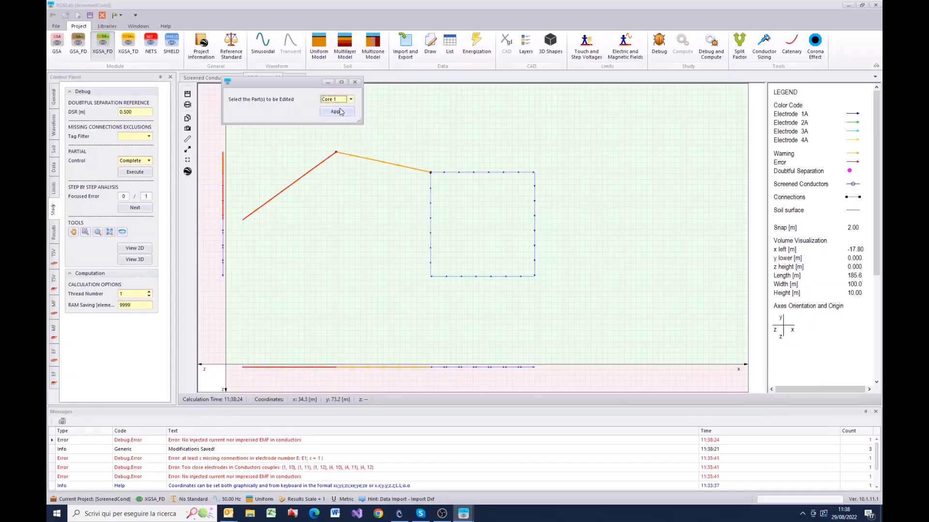
{"action": "left_click", "coordinate": [340, 112]}
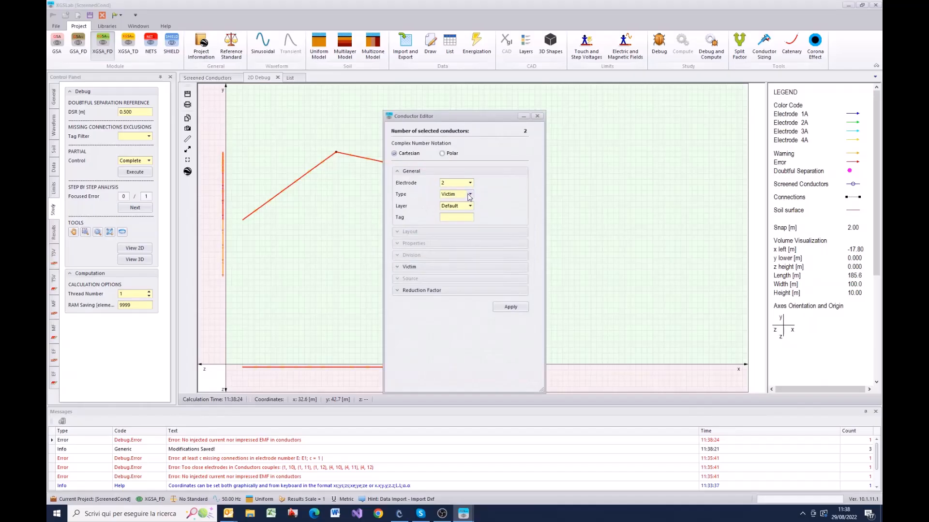
Step: Make the two selected Core 1 conductors Source type with a real current of 1000 A
{"action": "left_click", "coordinate": [469, 194]}
{"action": "left_click", "coordinate": [450, 209]}
{"action": "left_click", "coordinate": [404, 279]}
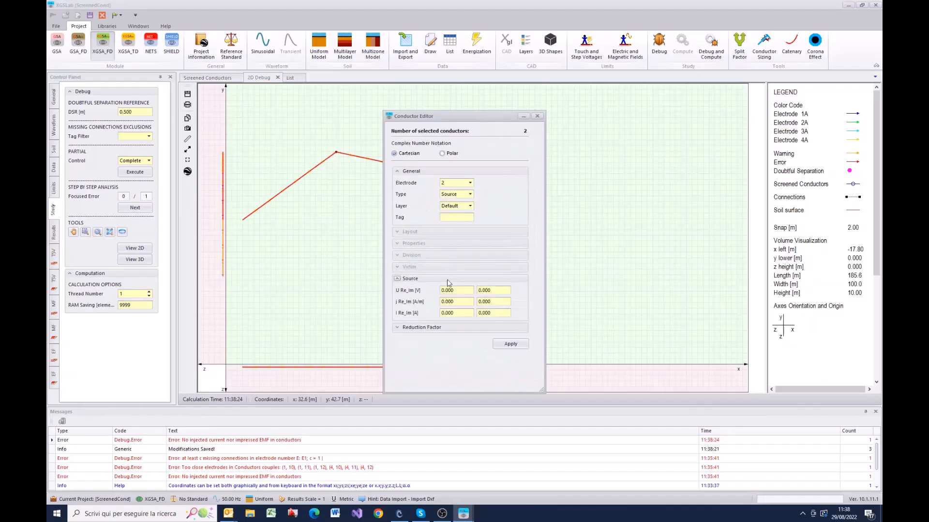
{"action": "left_click", "coordinate": [452, 313]}
{"action": "type", "text": "100"}
{"action": "left_click", "coordinate": [513, 344]}
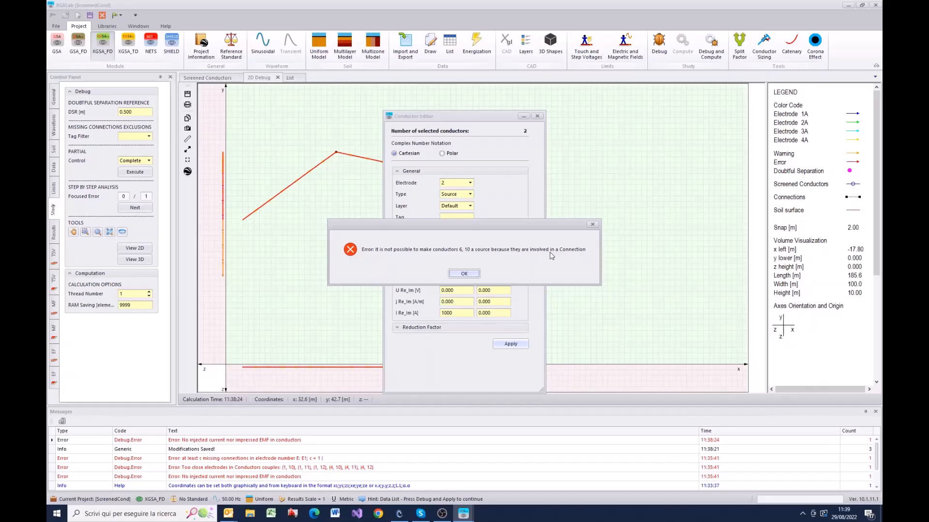
{"action": "left_click", "coordinate": [470, 274]}
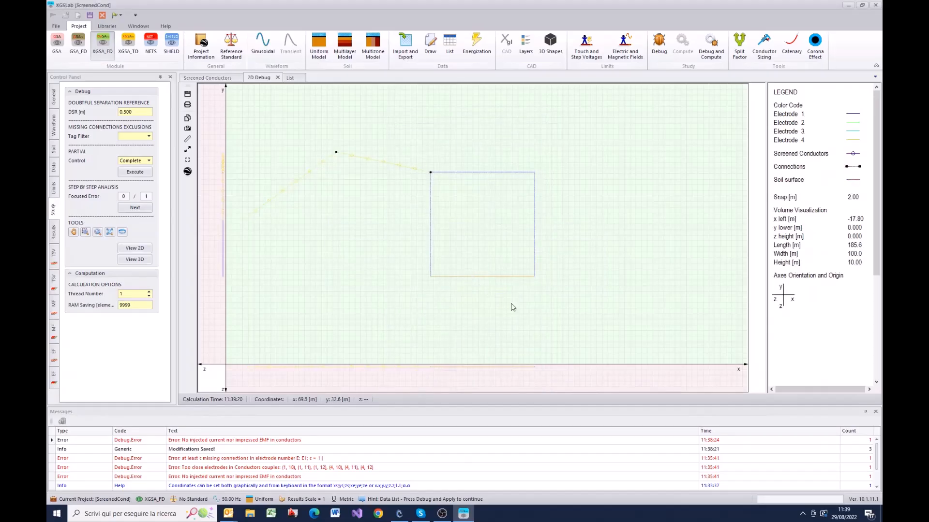
Step: Delete connection 2 between Screened_Core 1 and NewCond_Core 1 from the connections list and debug the system again
{"action": "left_click", "coordinate": [451, 47]}
{"action": "left_click", "coordinate": [231, 89]}
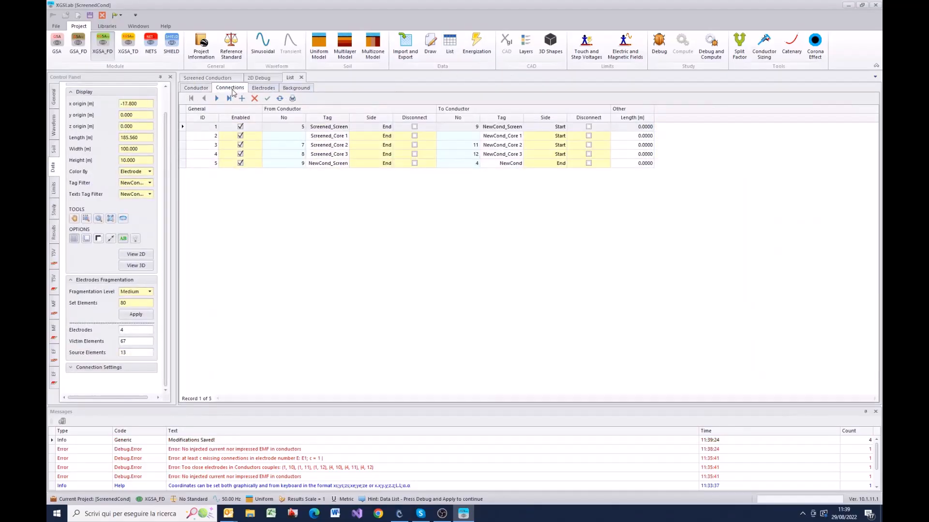
{"action": "left_click", "coordinate": [184, 137]}
{"action": "right_click", "coordinate": [185, 140]}
{"action": "left_click", "coordinate": [205, 145]}
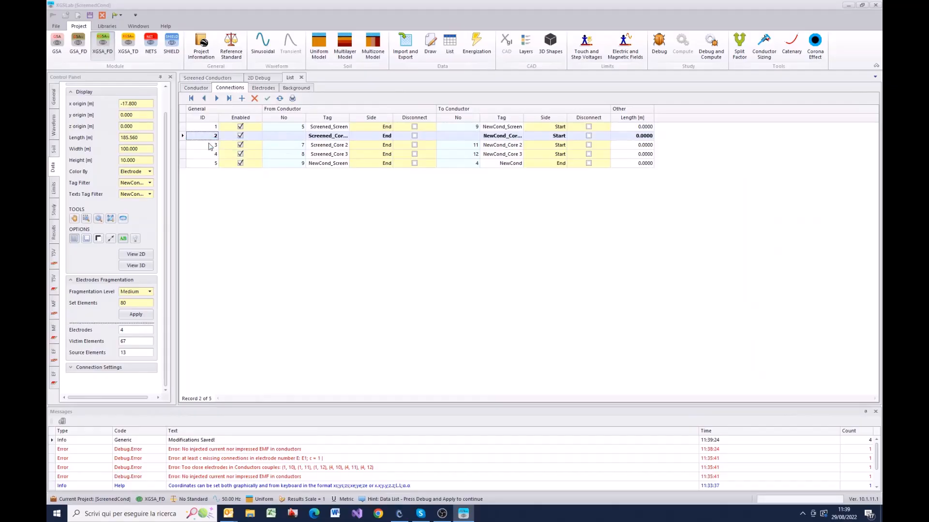
{"action": "left_click", "coordinate": [459, 275]}
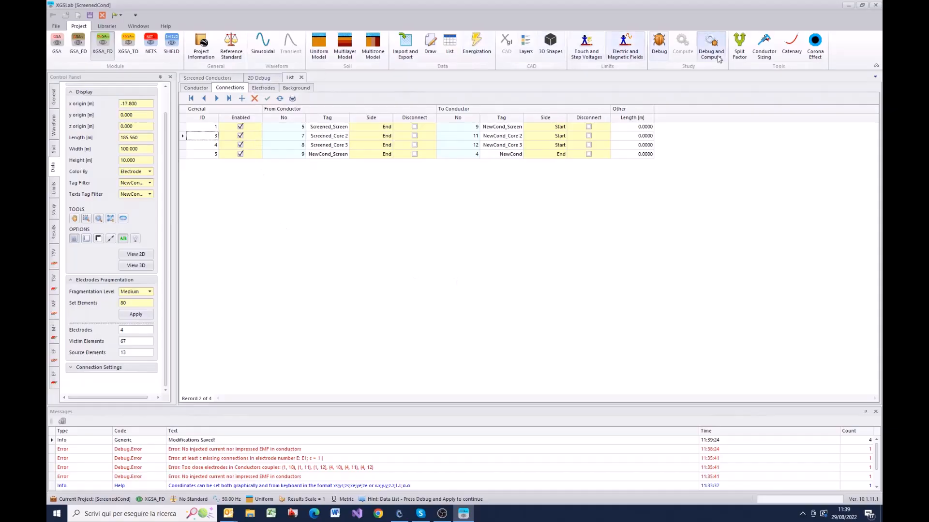
{"action": "left_click", "coordinate": [660, 44]}
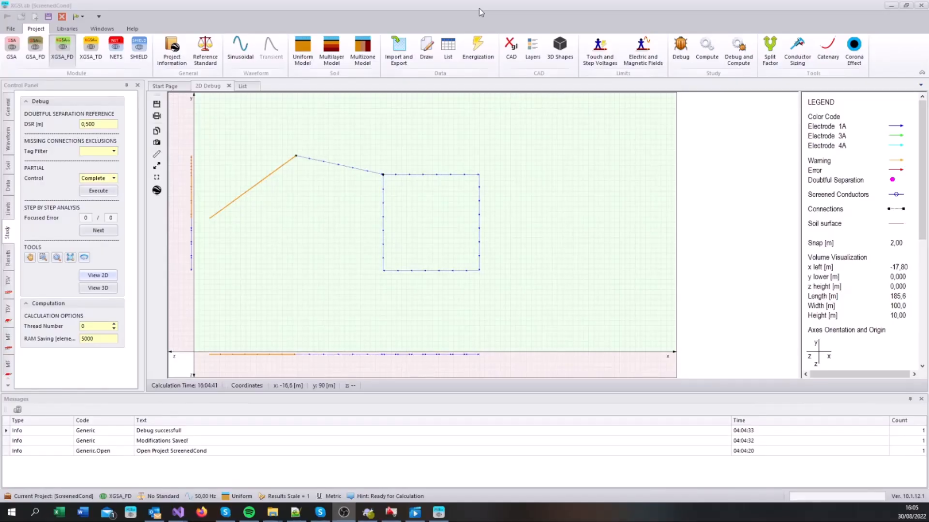
Step: Switch to AutoCAD and examine the layer and geometry properties of the route's first two lines and of all its lines together
{"action": "left_click", "coordinate": [391, 512]}
{"action": "scroll", "coordinate": [310, 196], "scroll_direction": "up", "scroll_amount": 4}
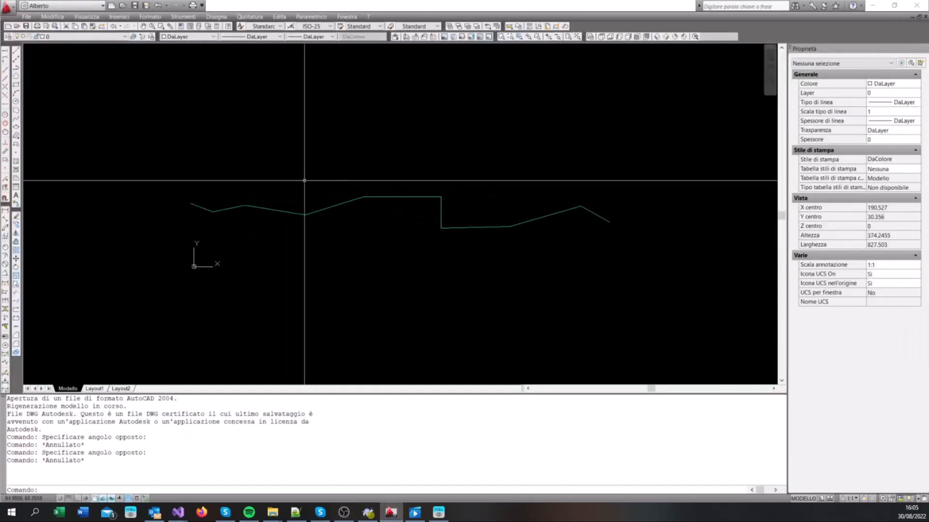
{"action": "left_click", "coordinate": [157, 220]}
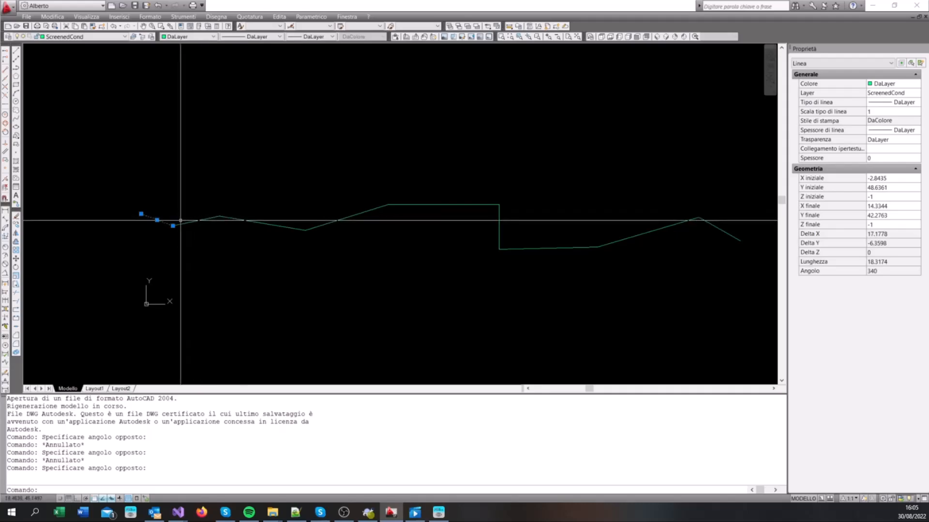
{"action": "key", "text": "Escape"}
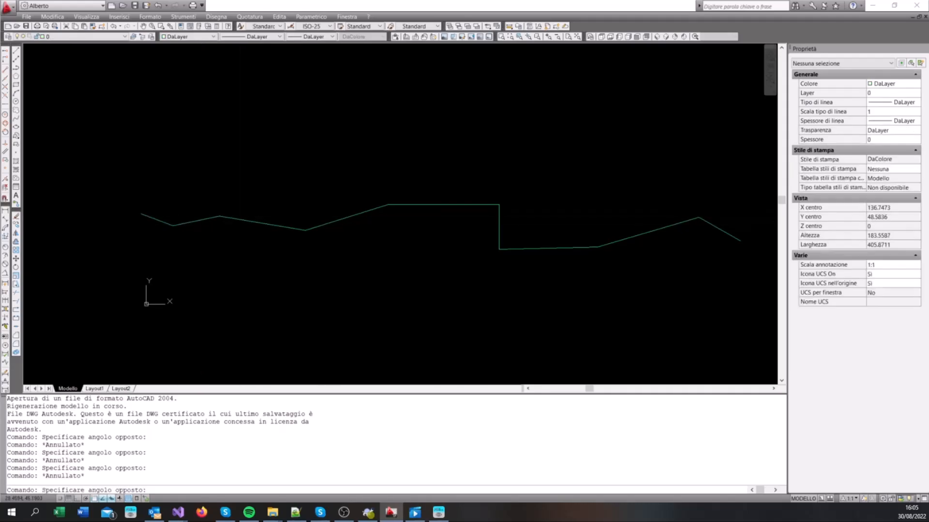
{"action": "left_click", "coordinate": [201, 220]}
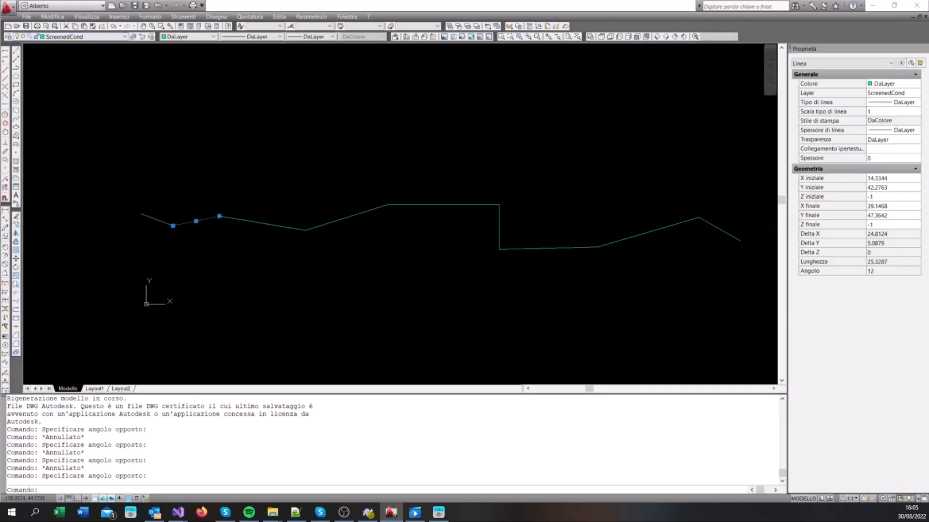
{"action": "scroll", "coordinate": [158, 254], "scroll_direction": "down", "scroll_amount": 4}
{"action": "key", "text": "Escape"}
{"action": "left_click", "coordinate": [395, 266]}
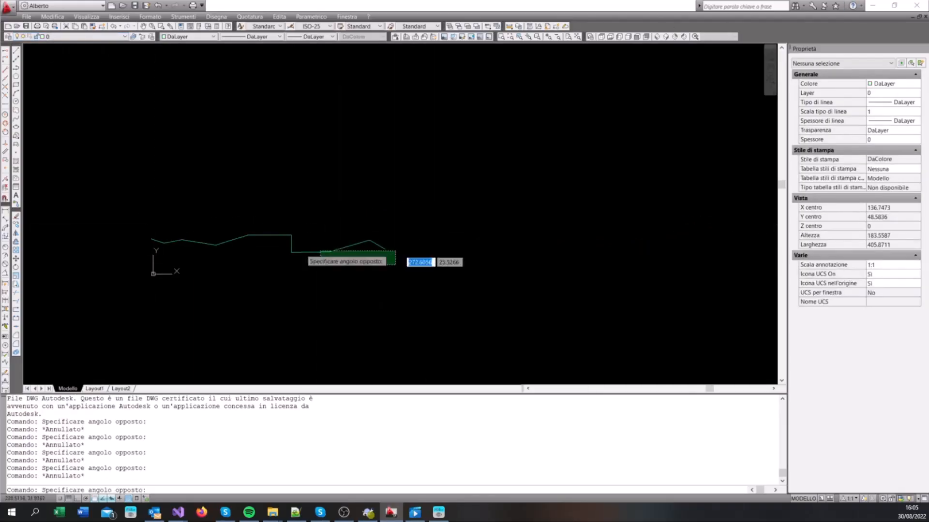
{"action": "left_click", "coordinate": [133, 213]}
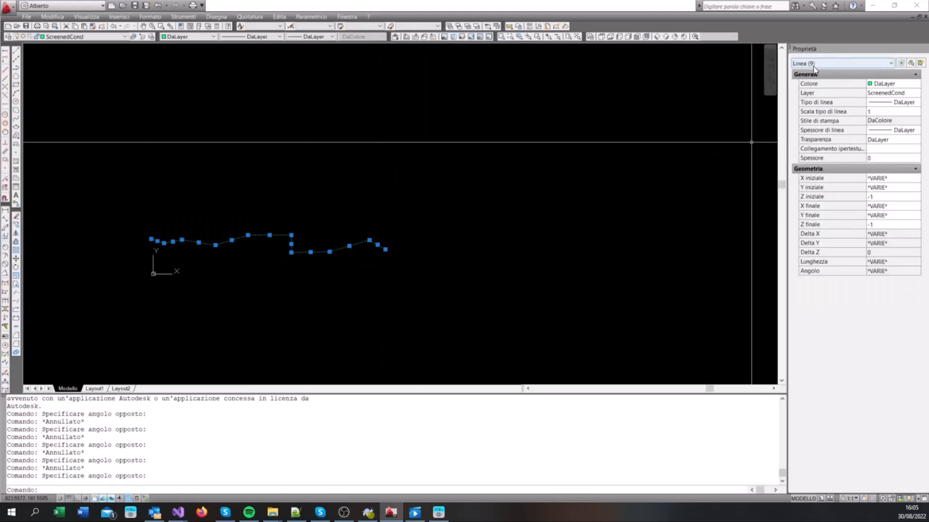
{"action": "key", "text": "Escape"}
{"action": "left_click", "coordinate": [877, 6]}
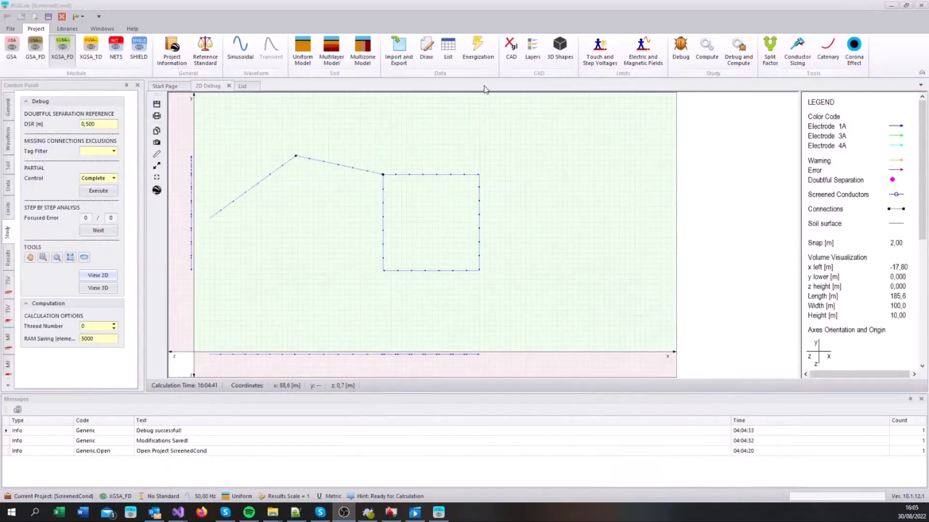
Step: Back in XGSLab, choose Screened.dxf as the DXF file for the data import
{"action": "left_click", "coordinate": [402, 55]}
{"action": "left_click", "coordinate": [403, 57]}
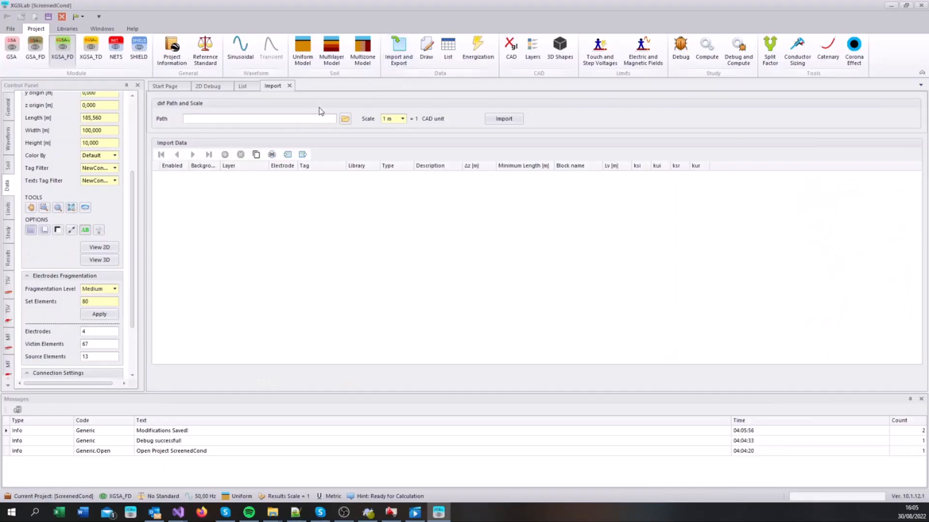
{"action": "left_click", "coordinate": [345, 119]}
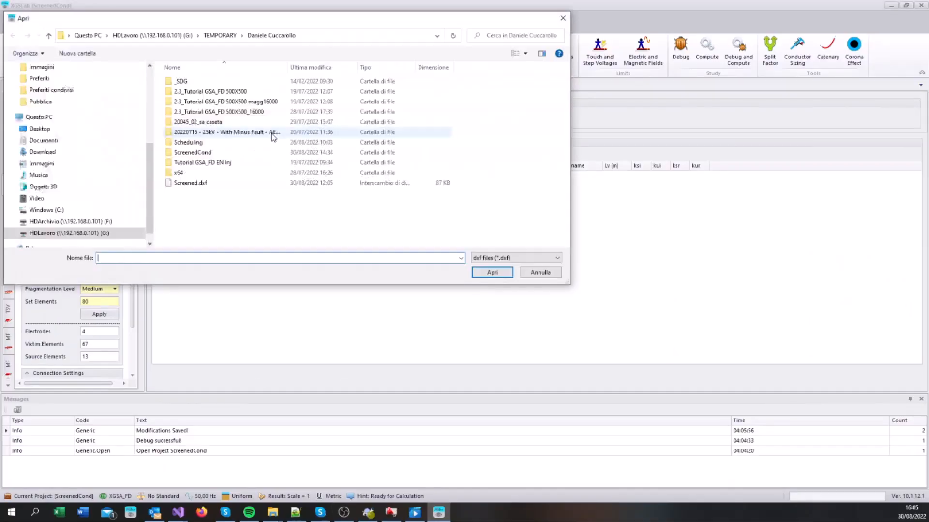
{"action": "left_click", "coordinate": [186, 184]}
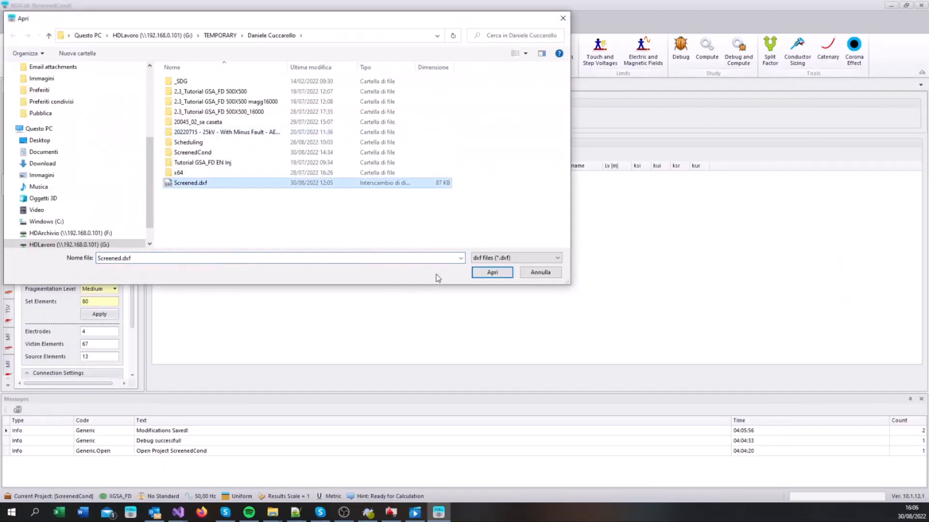
{"action": "left_click", "coordinate": [493, 273]}
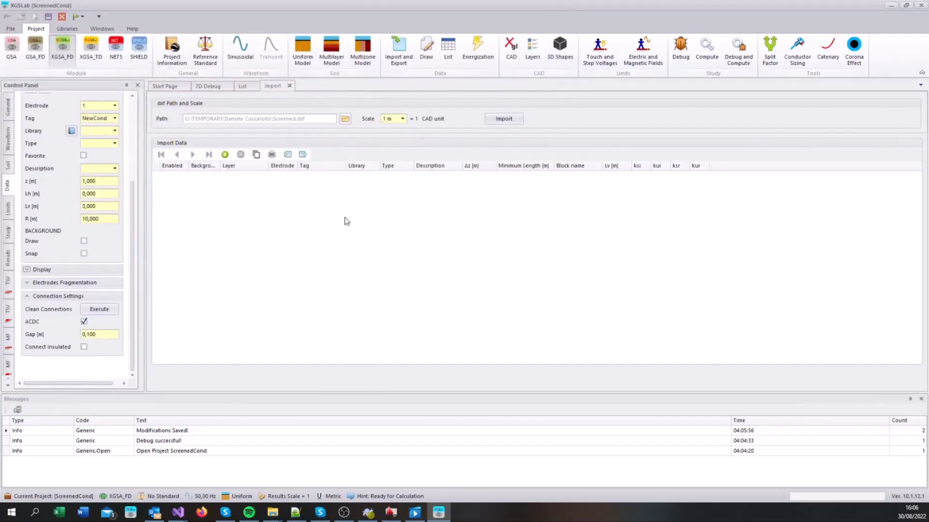
Step: Add an import data entry for the ScreenedCond layer and assign it to electrode 5
{"action": "left_click", "coordinate": [225, 156]}
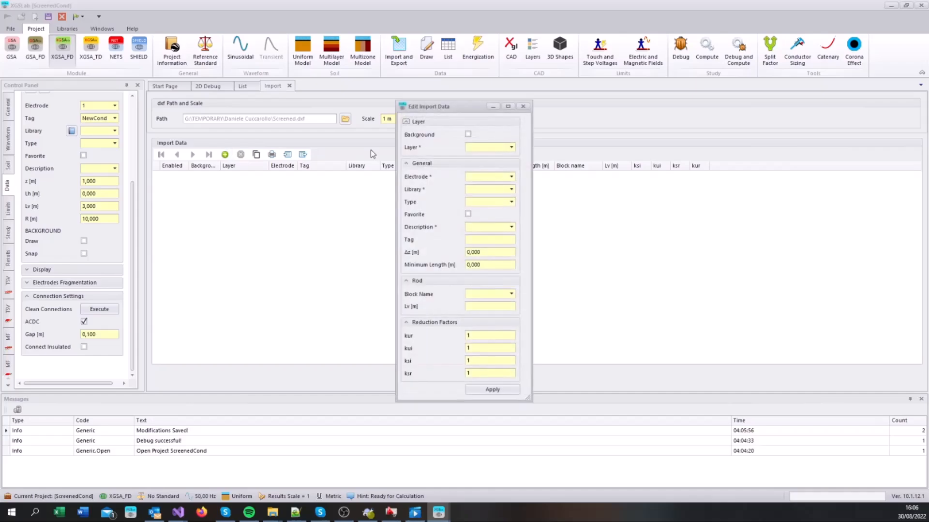
{"action": "left_click", "coordinate": [511, 147]}
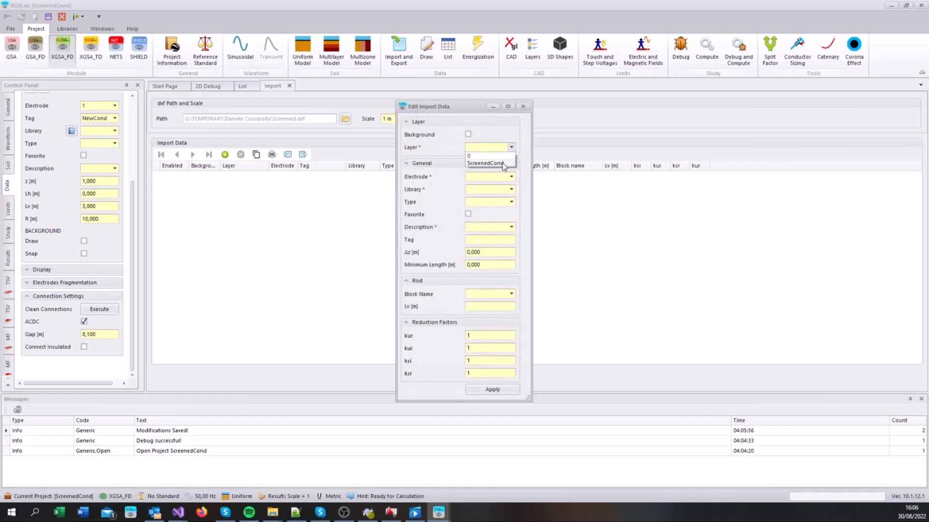
{"action": "left_click", "coordinate": [503, 163]}
{"action": "left_click", "coordinate": [512, 177]}
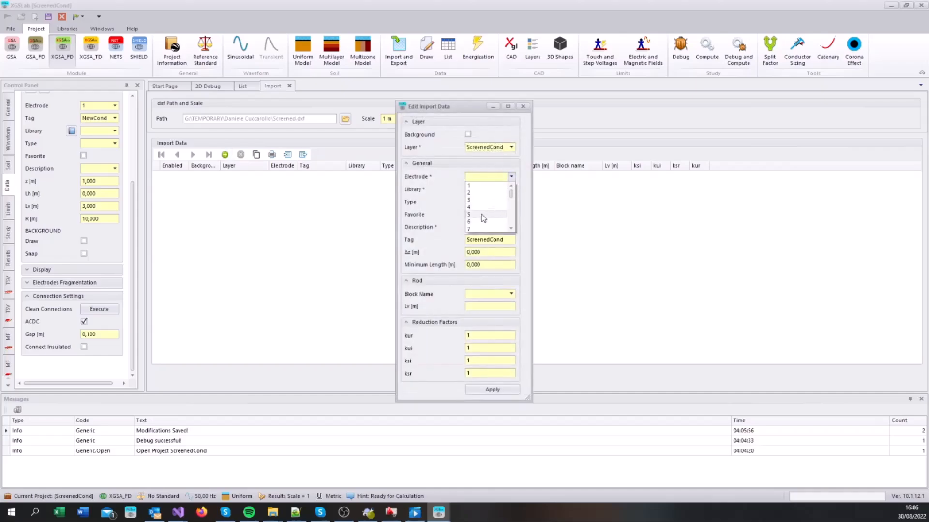
{"action": "left_click", "coordinate": [482, 215]}
Step: Assign the GIC3A screened pipe from the Screened Conductors library to the import entry and apply it
{"action": "left_click", "coordinate": [512, 190]}
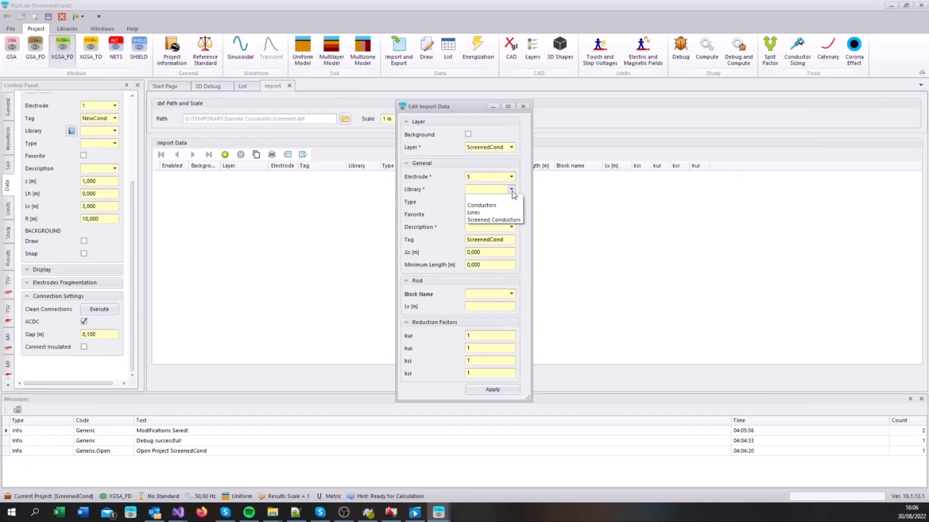
{"action": "left_click", "coordinate": [513, 220]}
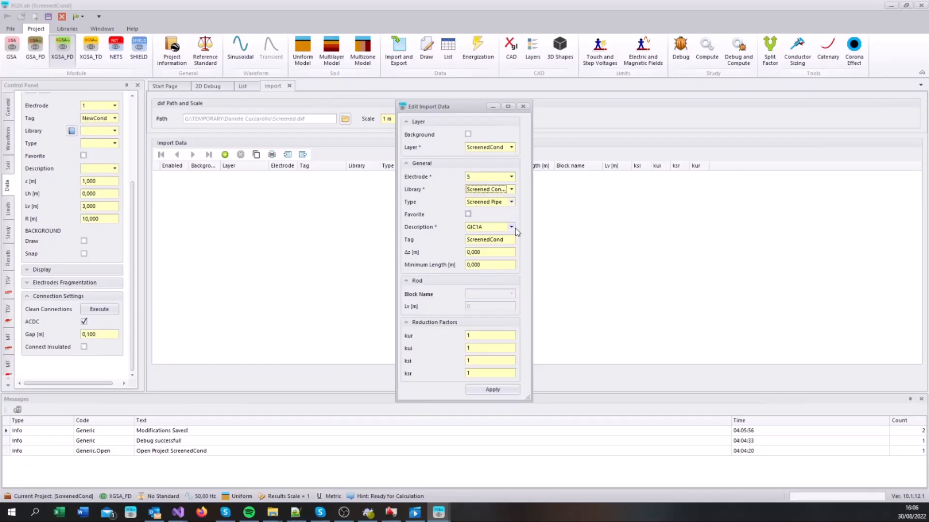
{"action": "left_click", "coordinate": [511, 227]}
{"action": "left_click", "coordinate": [503, 243]}
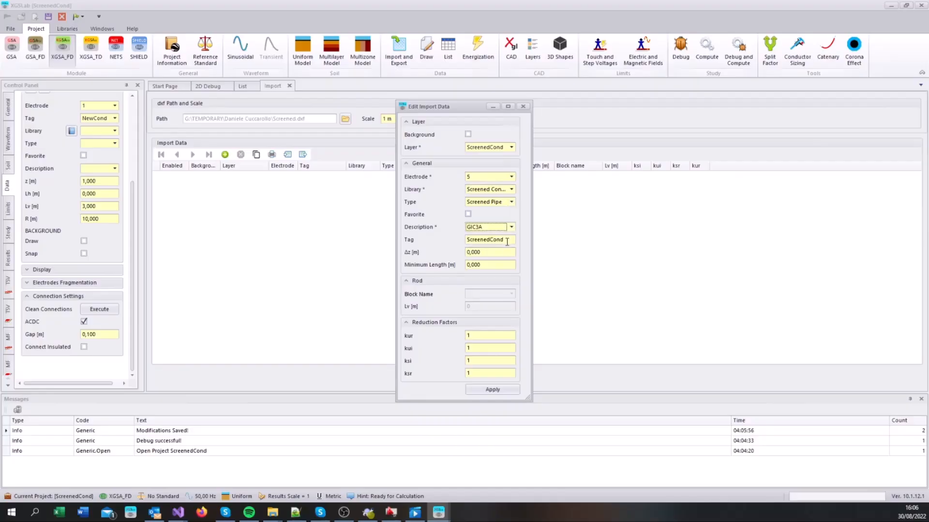
{"action": "left_click", "coordinate": [490, 393]}
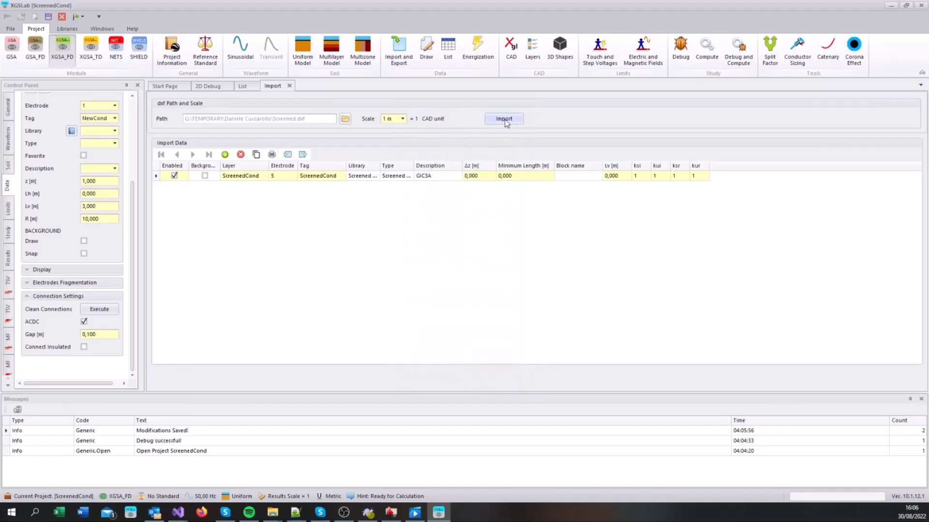
Step: Import the DXF layer as screened conductors and display the whole imported route in the 2D view
{"action": "left_click", "coordinate": [503, 118]}
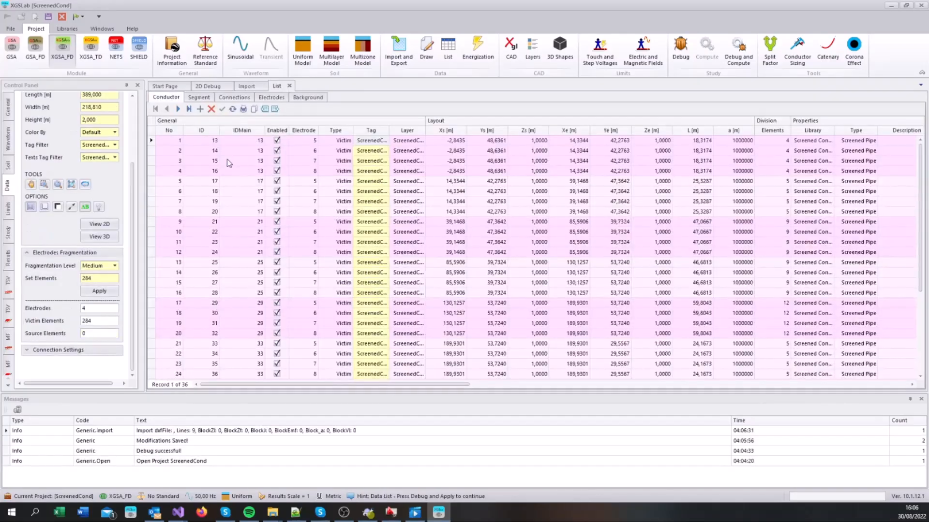
{"action": "left_click", "coordinate": [71, 185]}
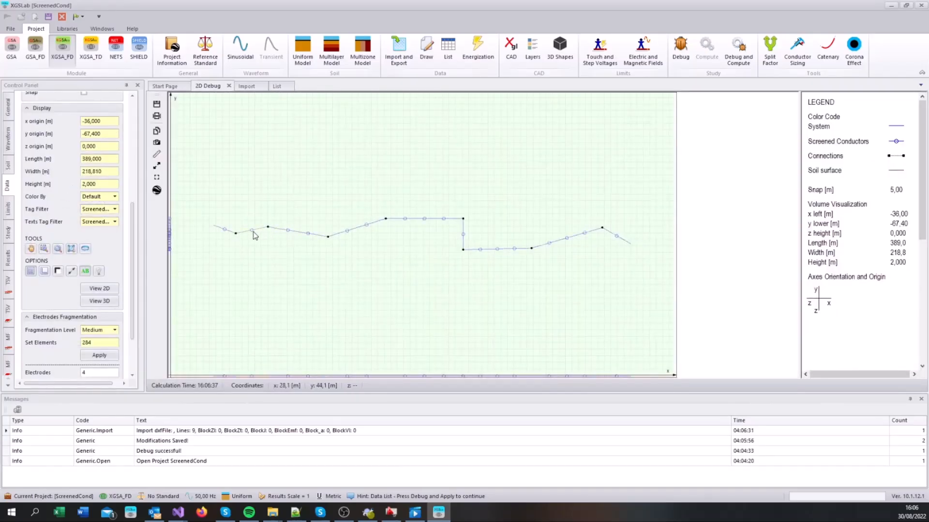
Step: Open the part selection for the second segment of the imported route and list its editable parts
{"action": "double_click", "coordinate": [252, 231]}
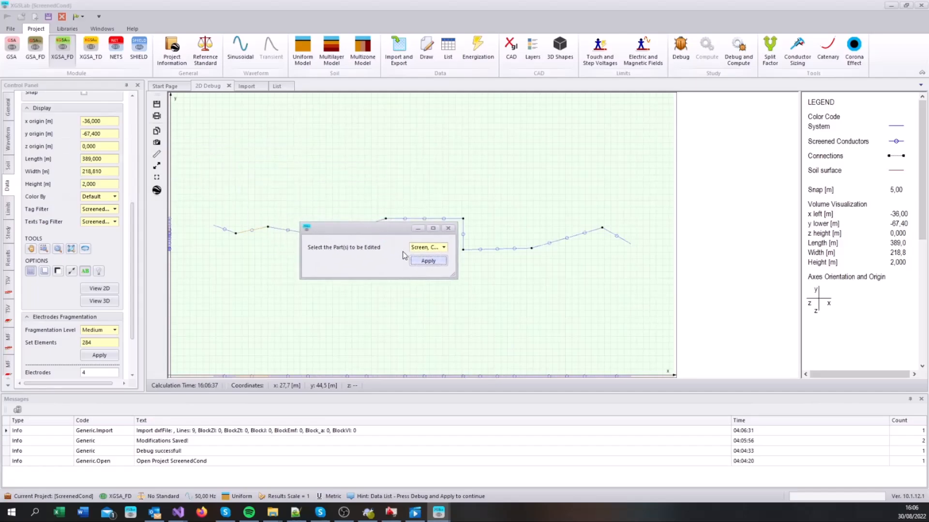
{"action": "left_click_drag", "start_coordinate": [351, 231], "coordinate": [311, 253]}
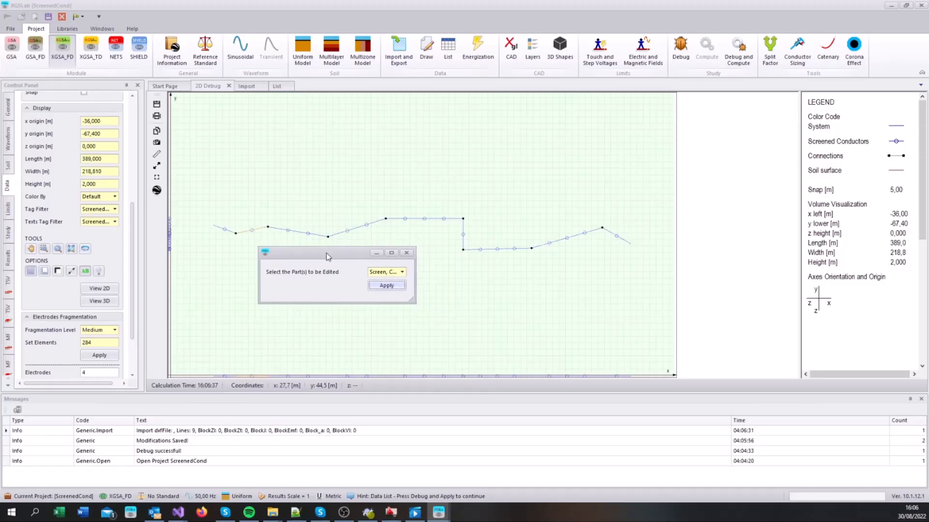
{"action": "left_click", "coordinate": [402, 272]}
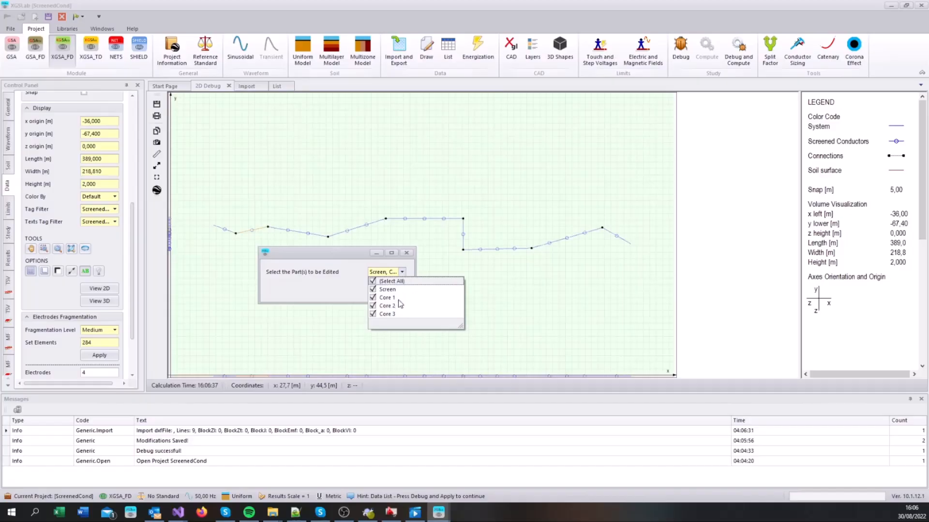